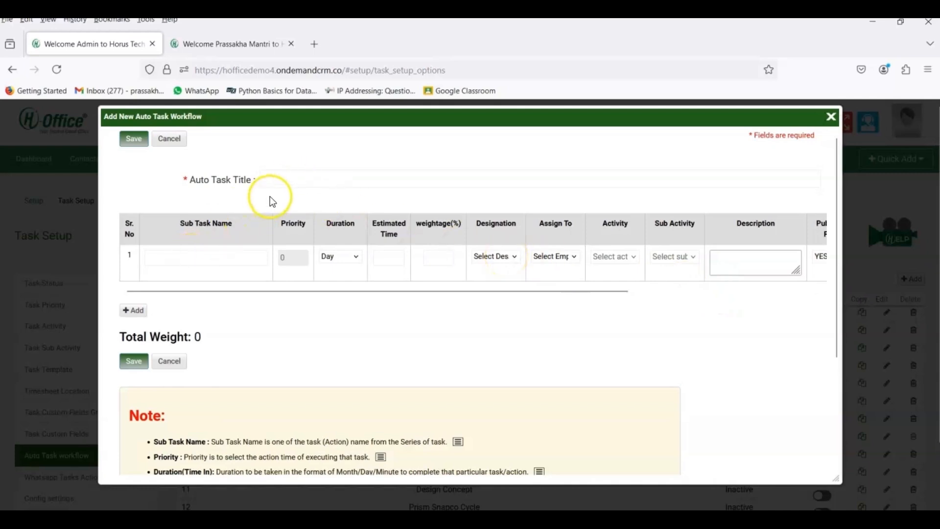
Step: Enter 'Hiring Process' as the auto task title, then go to the first sub task name cell
{"action": "left_click", "coordinate": [273, 181]}
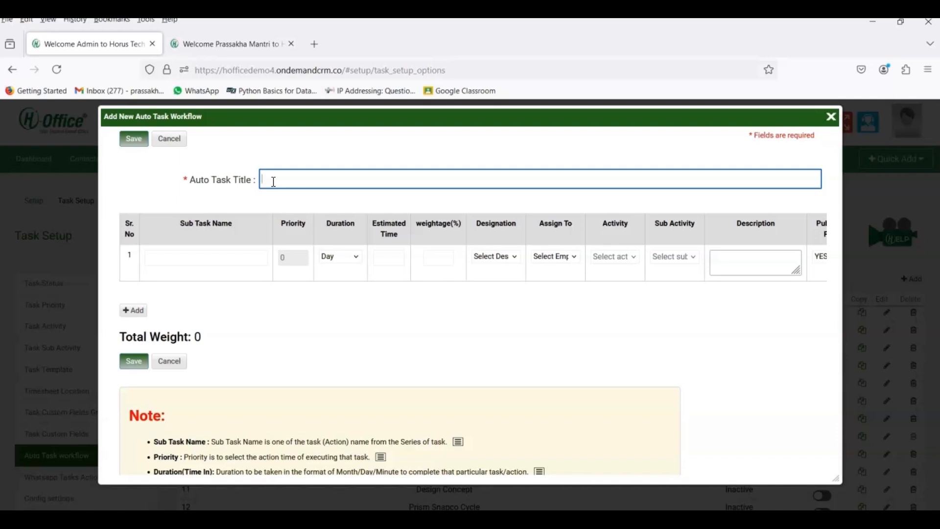
{"action": "type", "text": "Hiring Process"}
{"action": "left_click", "coordinate": [194, 258]}
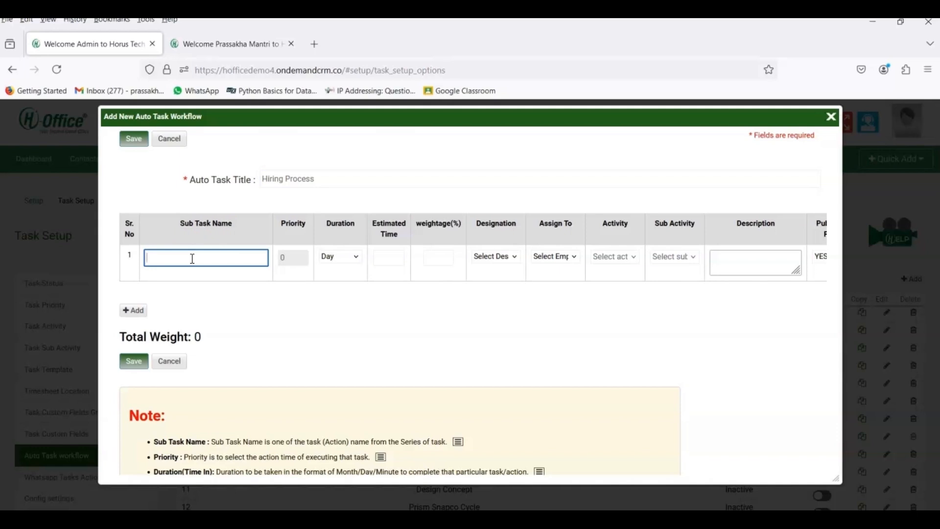
Step: Fill the first sub task row: 'Job Post Advertisment', Day duration, estimated time 2, weightage 20
{"action": "type", "text": "Job Post Advertisment"}
{"action": "left_click", "coordinate": [342, 259]}
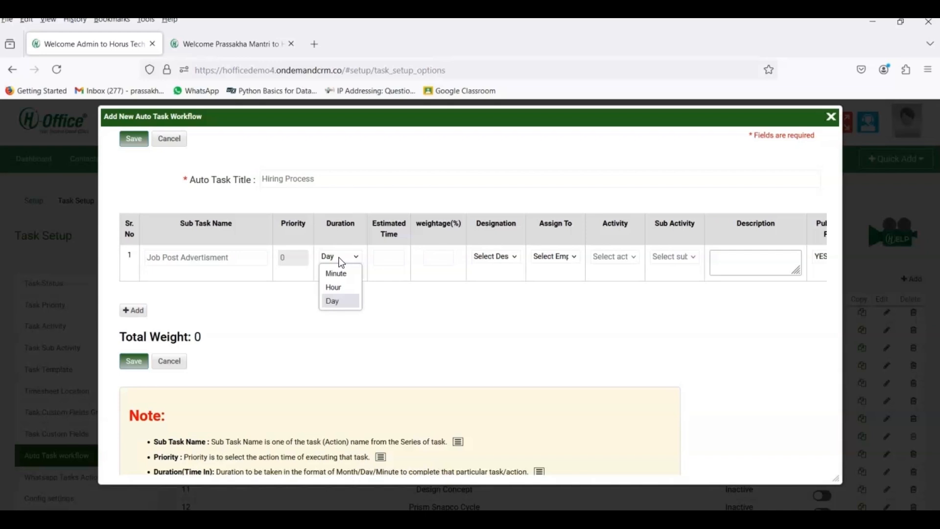
{"action": "left_click", "coordinate": [343, 300]}
{"action": "left_click", "coordinate": [340, 300]}
{"action": "left_click", "coordinate": [383, 258]}
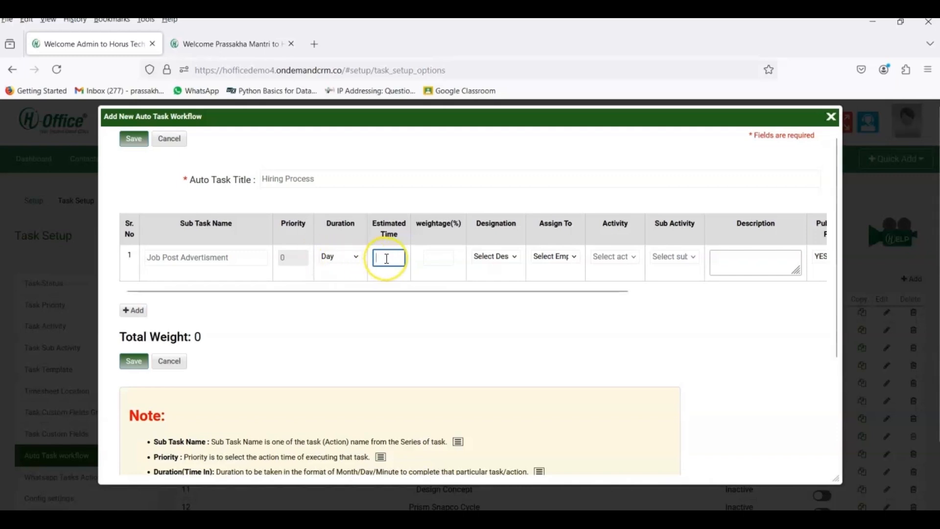
{"action": "type", "text": "2"}
{"action": "left_click", "coordinate": [438, 258]}
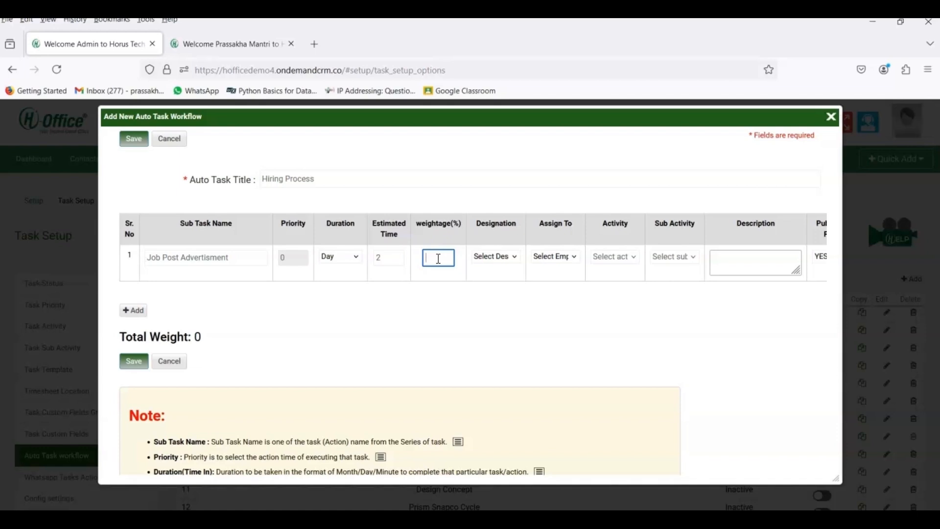
{"action": "type", "text": "20"}
Step: Set the first sub task's designation to Manager and keep the chosen employee as assignee
{"action": "left_click", "coordinate": [492, 260]}
{"action": "type", "text": "ma"}
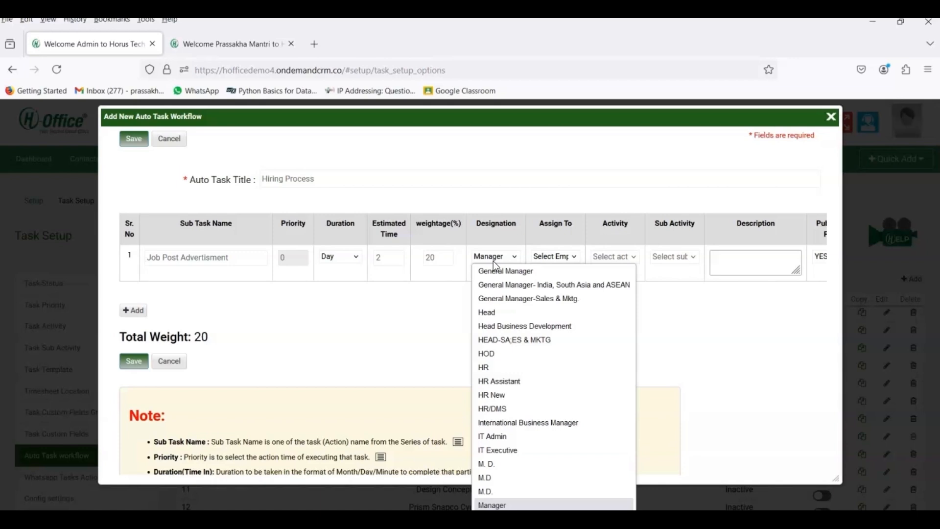
{"action": "left_click", "coordinate": [459, 289]}
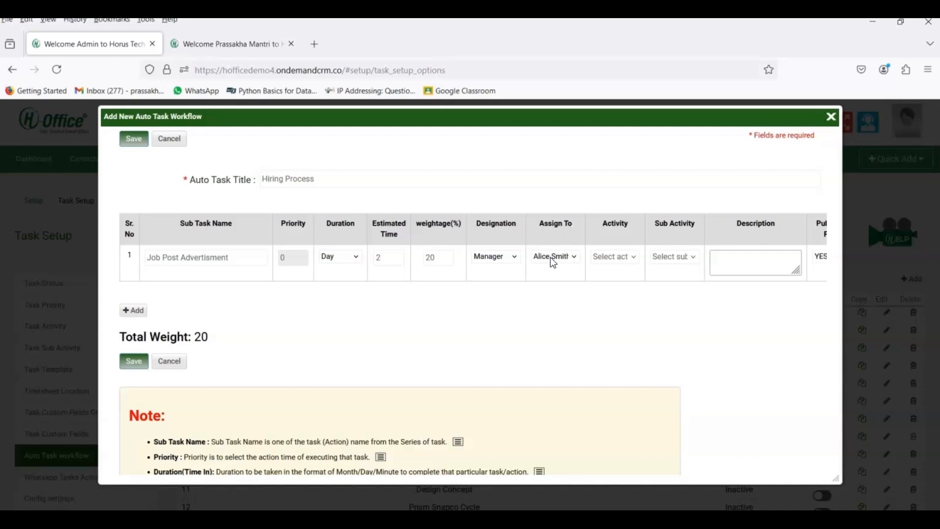
{"action": "left_click", "coordinate": [552, 259]}
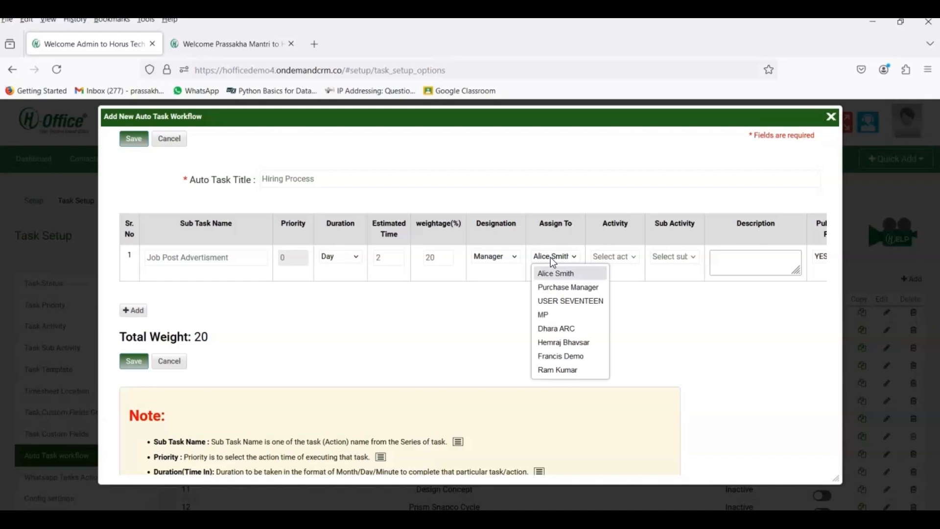
{"action": "left_click", "coordinate": [550, 257]}
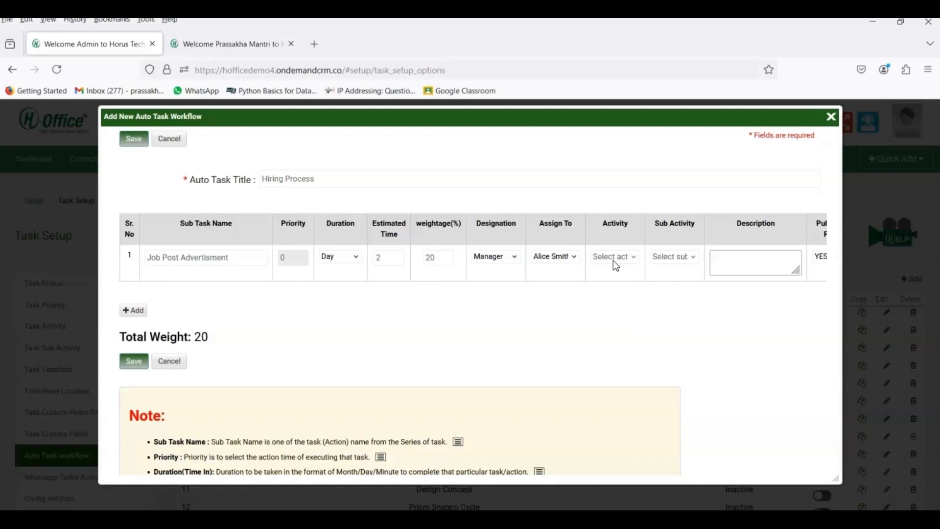
{"action": "left_click", "coordinate": [385, 262]}
{"action": "left_click", "coordinate": [175, 275]}
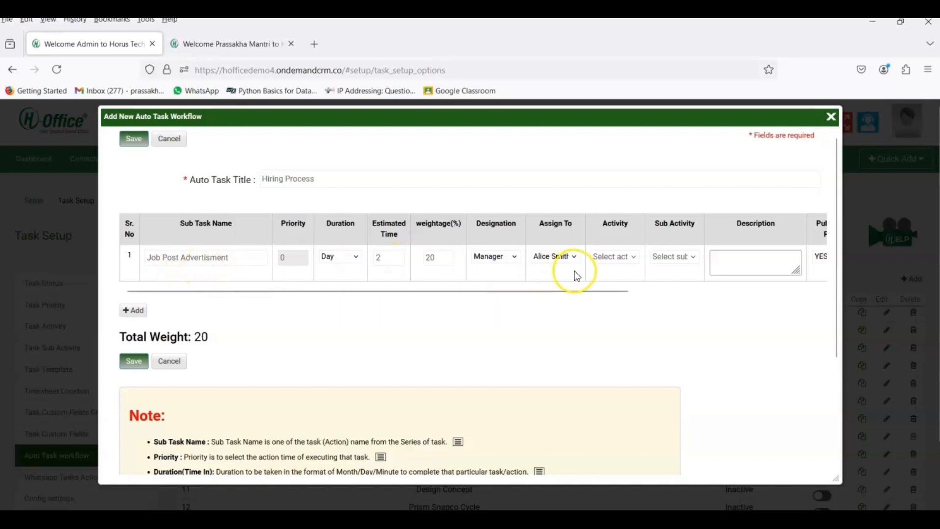
Step: Choose Marketing as the activity and Email Marketing as the sub activity
{"action": "left_click", "coordinate": [613, 256]}
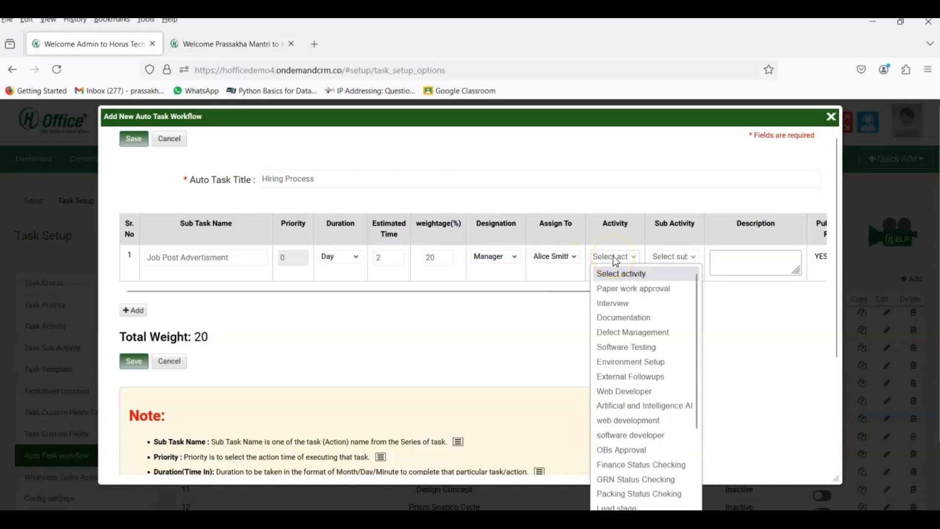
{"action": "key", "text": "m"}
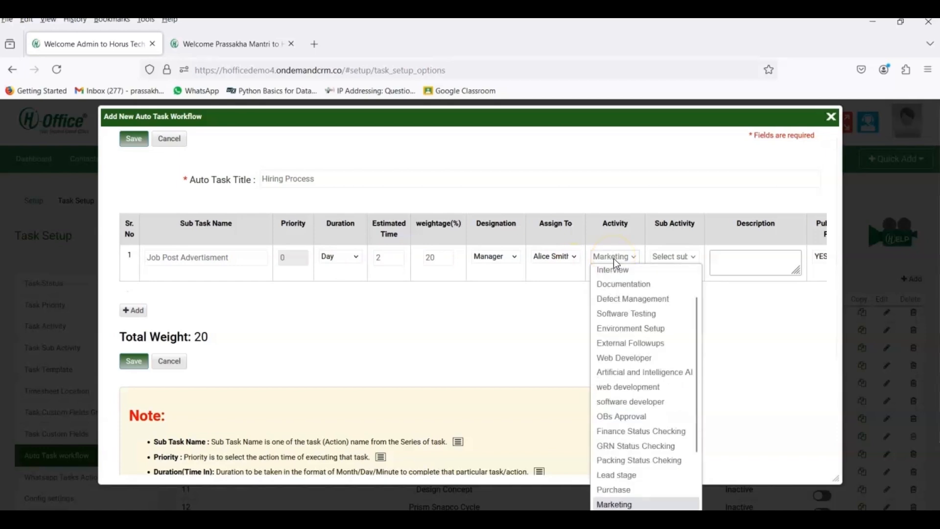
{"action": "key", "text": "Return"}
{"action": "left_click", "coordinate": [651, 266]}
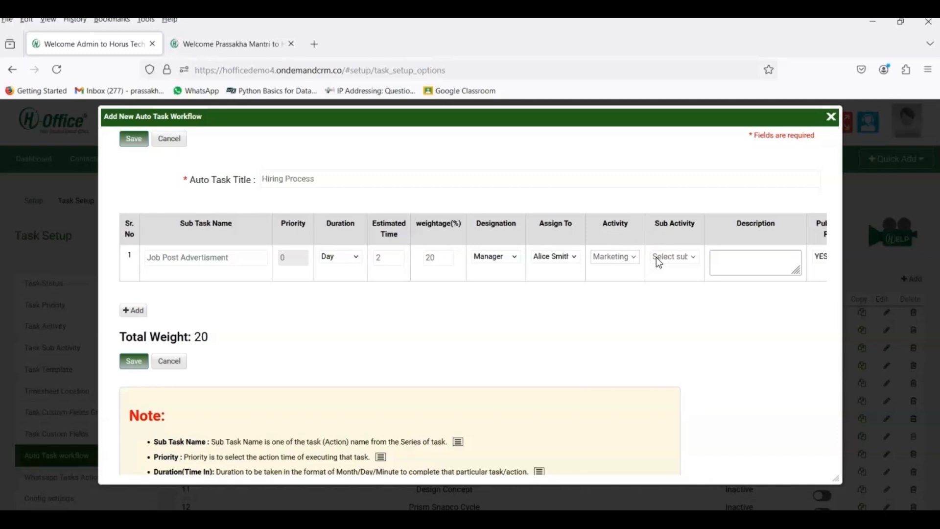
{"action": "left_click", "coordinate": [656, 258]}
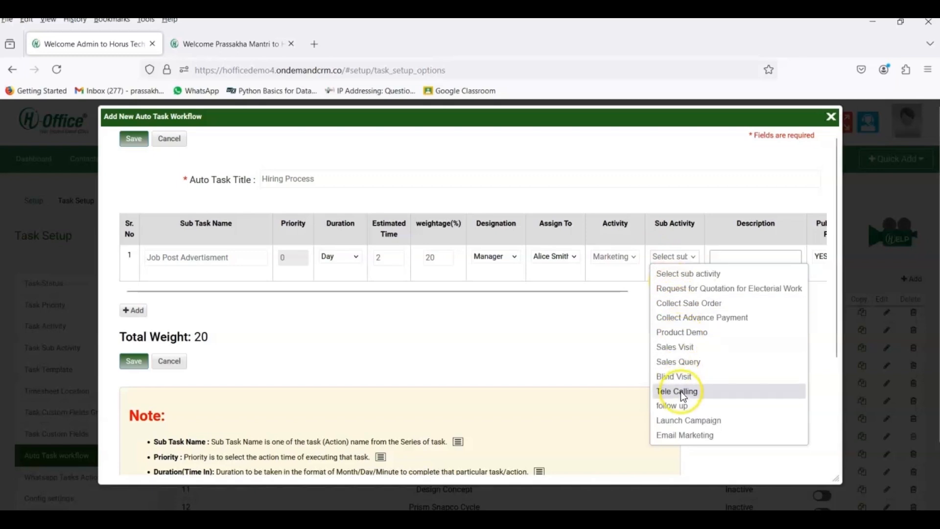
{"action": "left_click", "coordinate": [680, 436]}
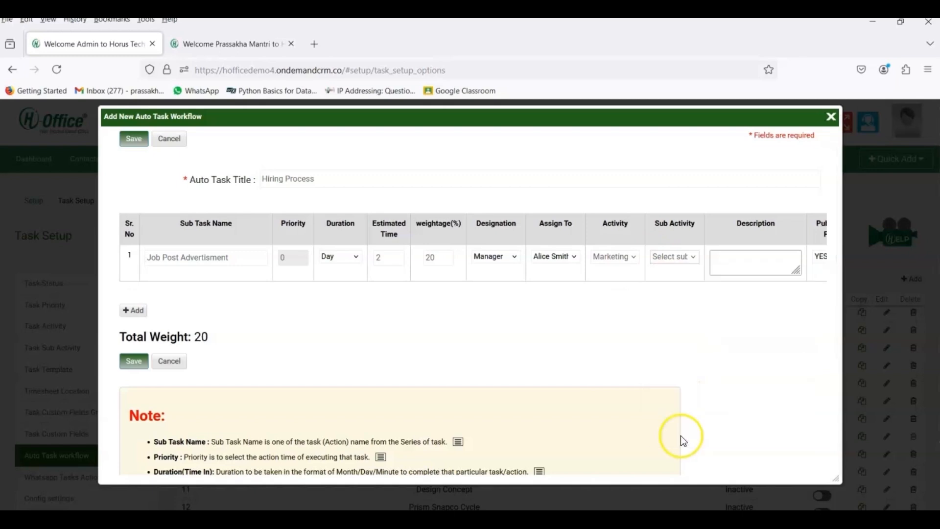
Step: Enter the description 'Create and post a job advertisment on various platforms'
{"action": "left_click", "coordinate": [715, 266]}
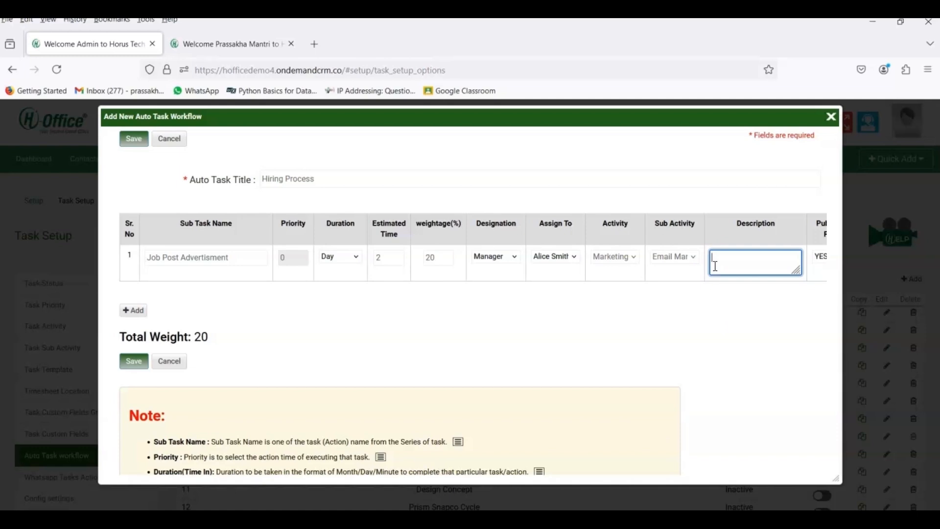
{"action": "type", "text": "Cre"}
{"action": "type", "text": "ate and"}
{"action": "type", "text": " post a jo"}
{"action": "type", "text": "b adv"}
{"action": "type", "text": "ertisment "}
{"action": "type", "text": "on variou"}
{"action": "type", "text": "s platforms"}
{"action": "left_click", "coordinate": [747, 258]}
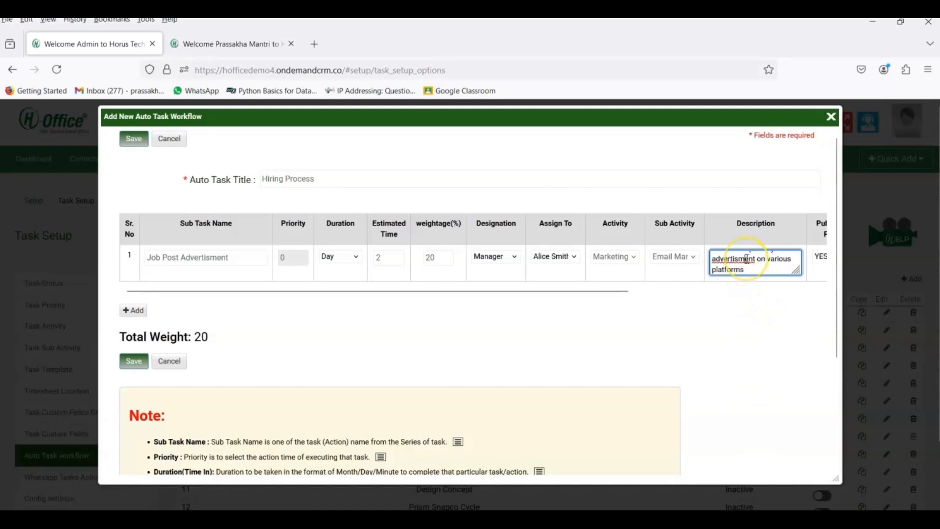
{"action": "scroll", "coordinate": [746, 259], "scroll_direction": "up", "scroll_amount": 2}
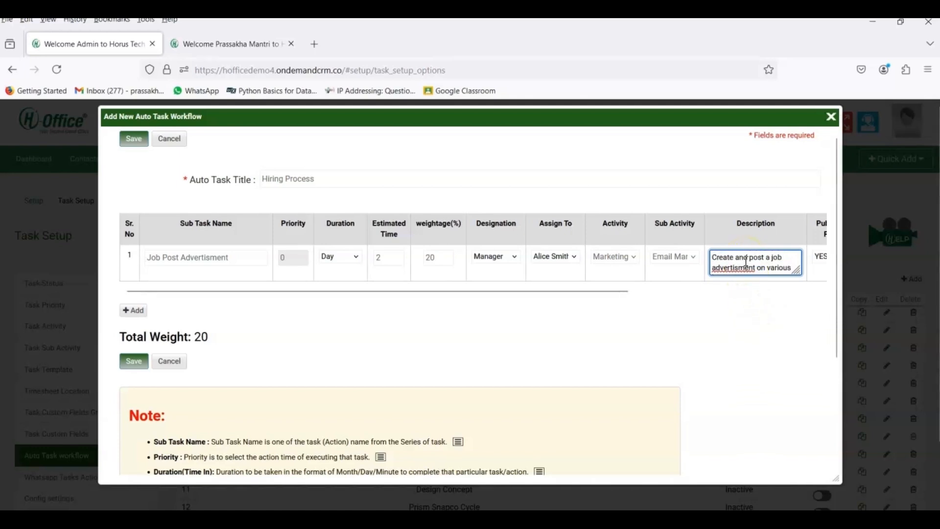
{"action": "scroll", "coordinate": [744, 264], "scroll_direction": "right", "scroll_amount": 3}
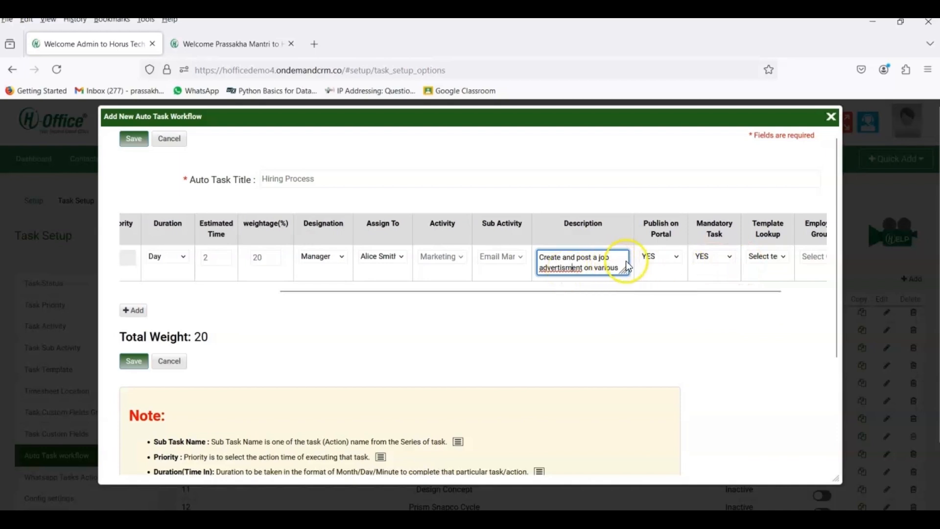
Step: Set Publish on Portal to YES, fix the description's misspelling, and set Mandatory Task
{"action": "left_click", "coordinate": [650, 256]}
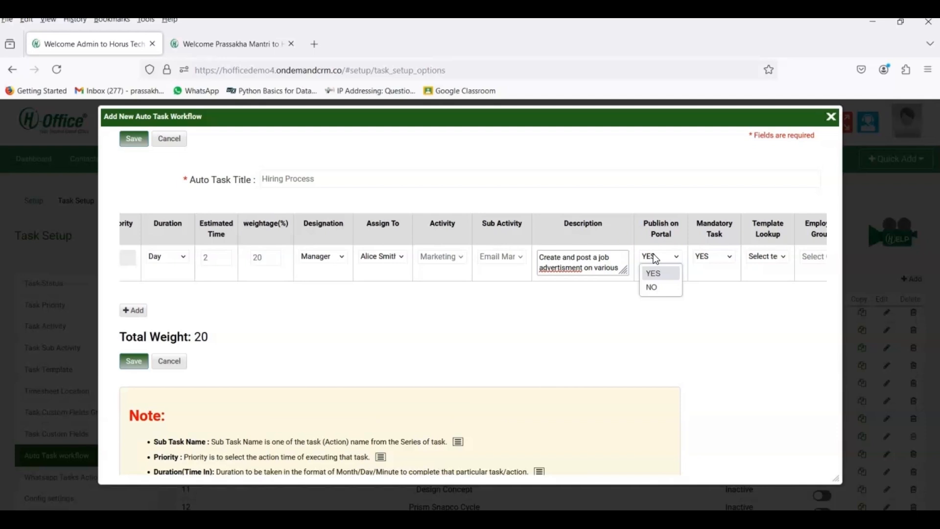
{"action": "left_click", "coordinate": [654, 270]}
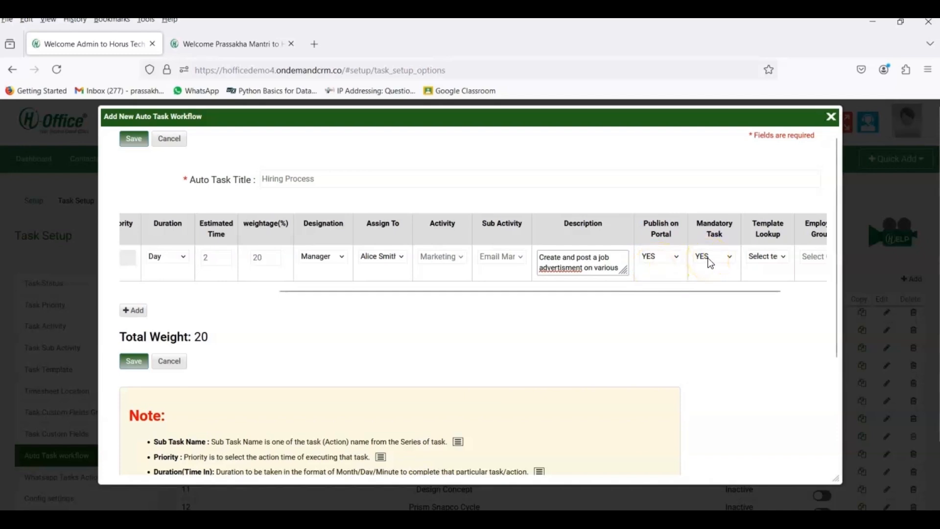
{"action": "left_click", "coordinate": [568, 268]}
{"action": "type", "text": "e"}
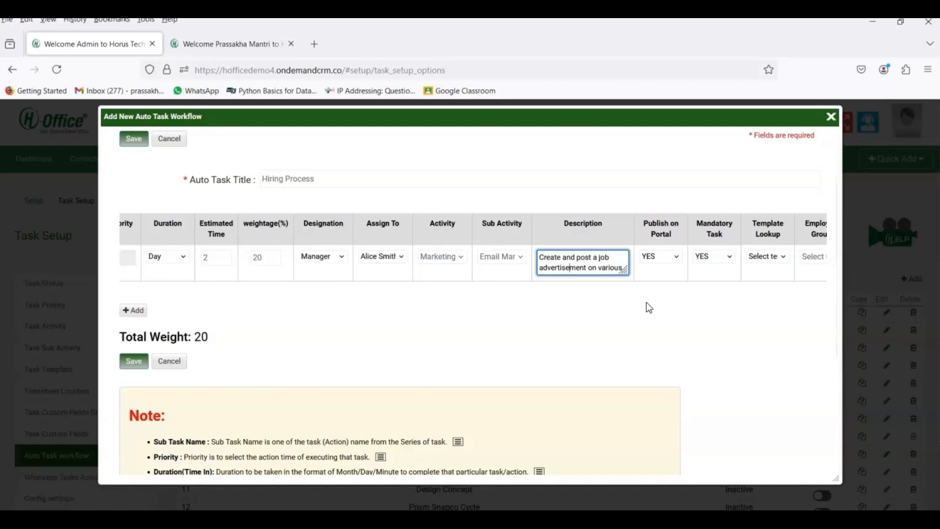
{"action": "left_click", "coordinate": [703, 254]}
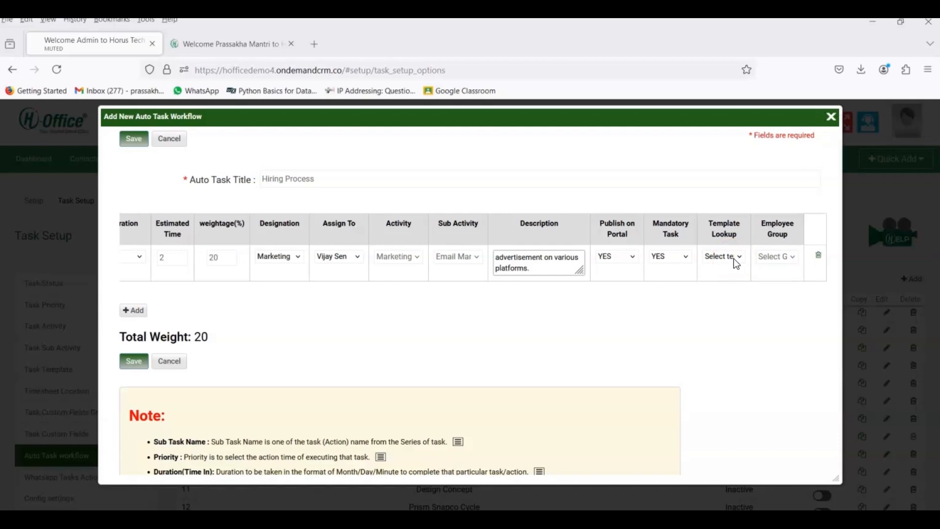
Step: Choose Job_Ad_Post_Template as the template and Marketing as the employee group
{"action": "left_click", "coordinate": [730, 258]}
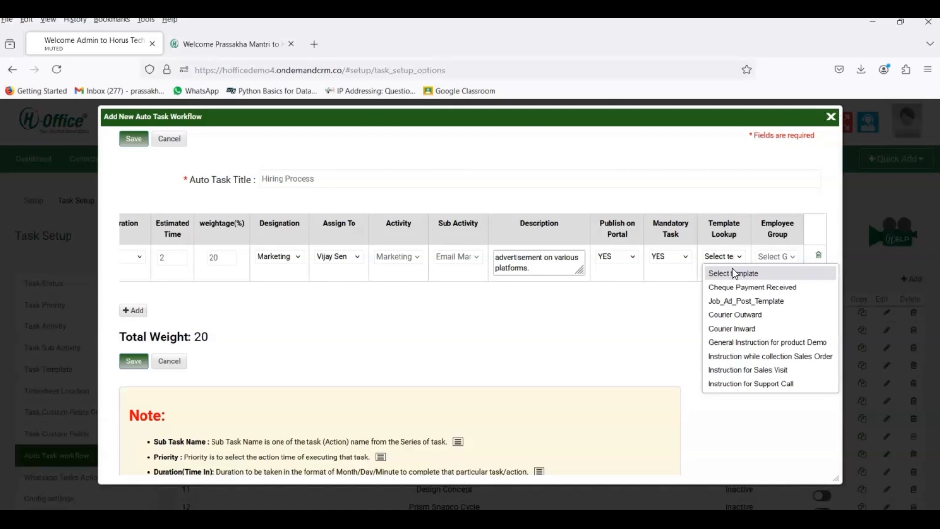
{"action": "left_click", "coordinate": [739, 302]}
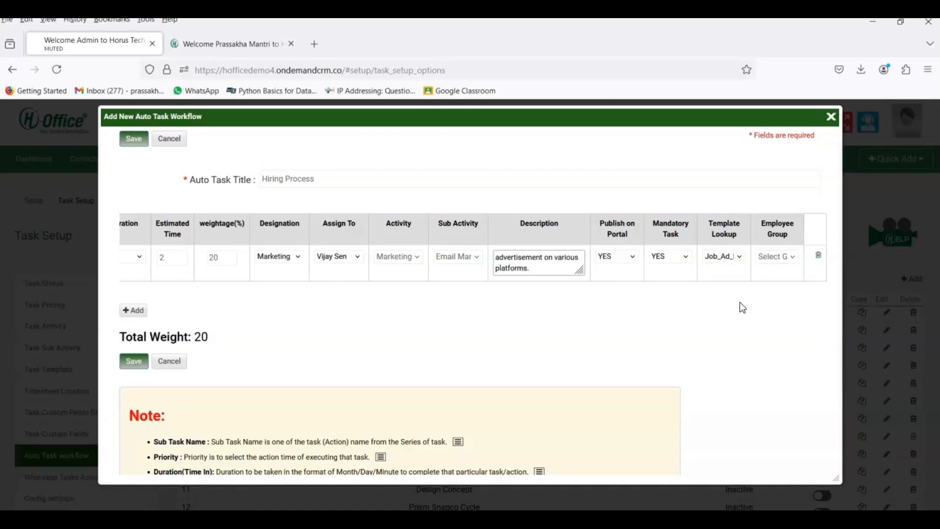
{"action": "left_click", "coordinate": [773, 263]}
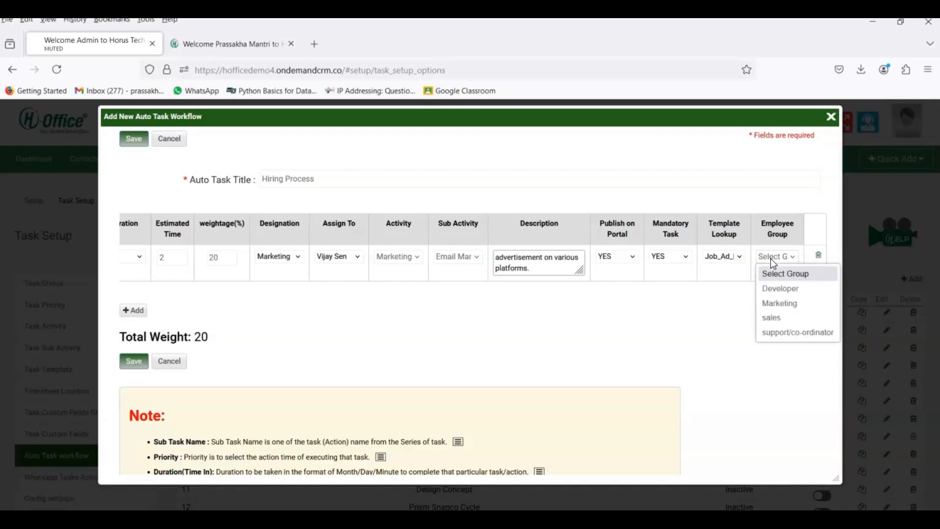
{"action": "left_click", "coordinate": [779, 303]}
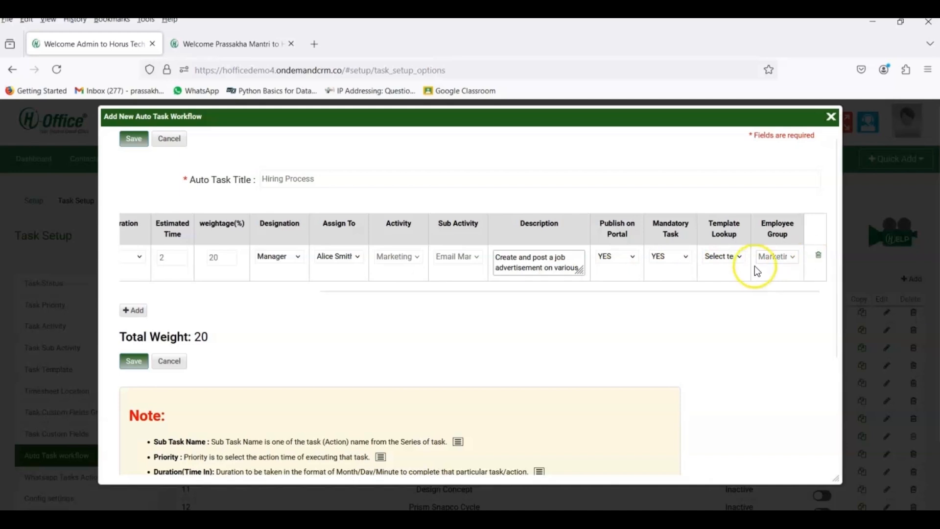
Step: Add blank sub task rows 2 and 3 and move to the second row's name field
{"action": "scroll", "coordinate": [637, 272], "scroll_direction": "left", "scroll_amount": 10}
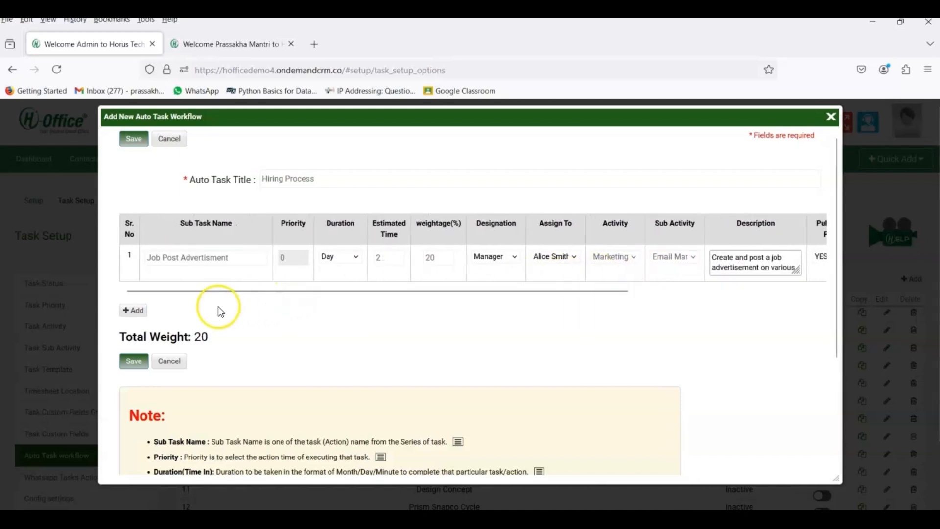
{"action": "left_click", "coordinate": [141, 316]}
{"action": "left_click", "coordinate": [135, 347]}
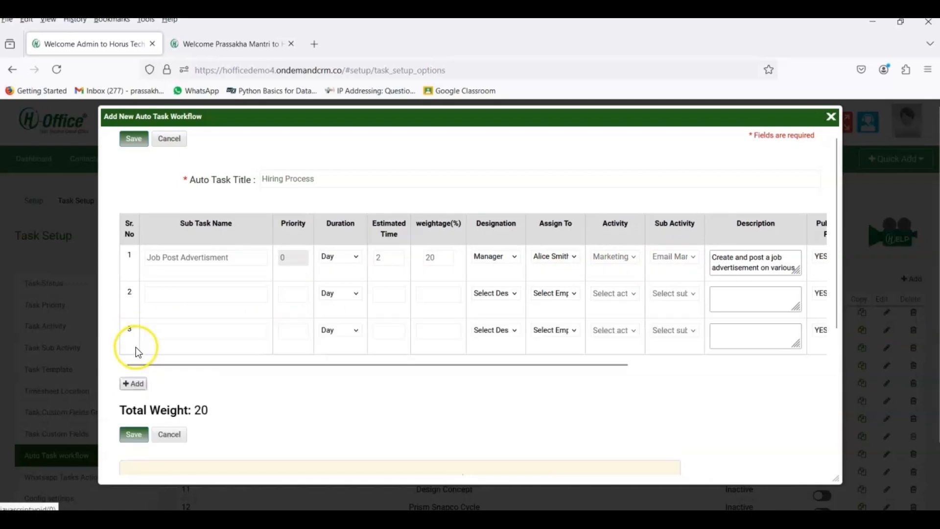
{"action": "left_click", "coordinate": [166, 294]}
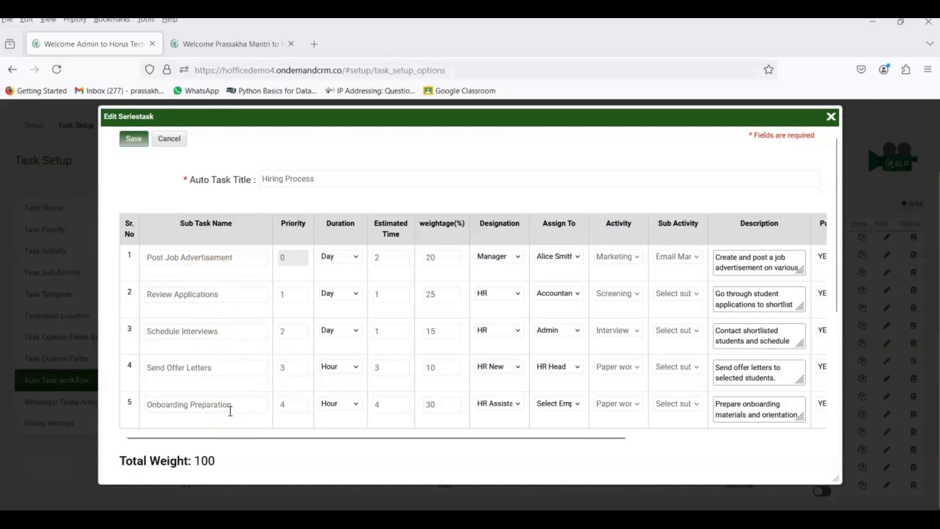
Step: Save the Hiring Process workflow with its five sub tasks totalling weight 100
{"action": "left_click", "coordinate": [220, 321]}
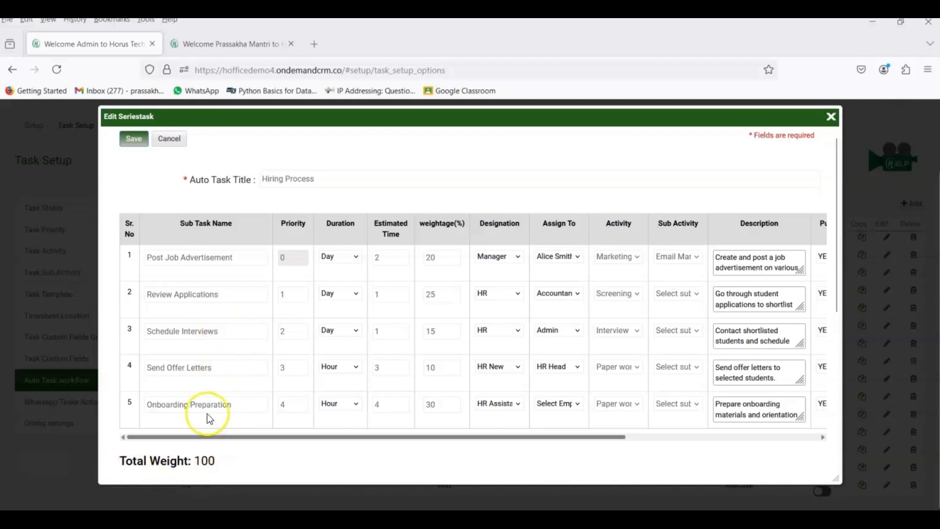
{"action": "left_click", "coordinate": [139, 140]}
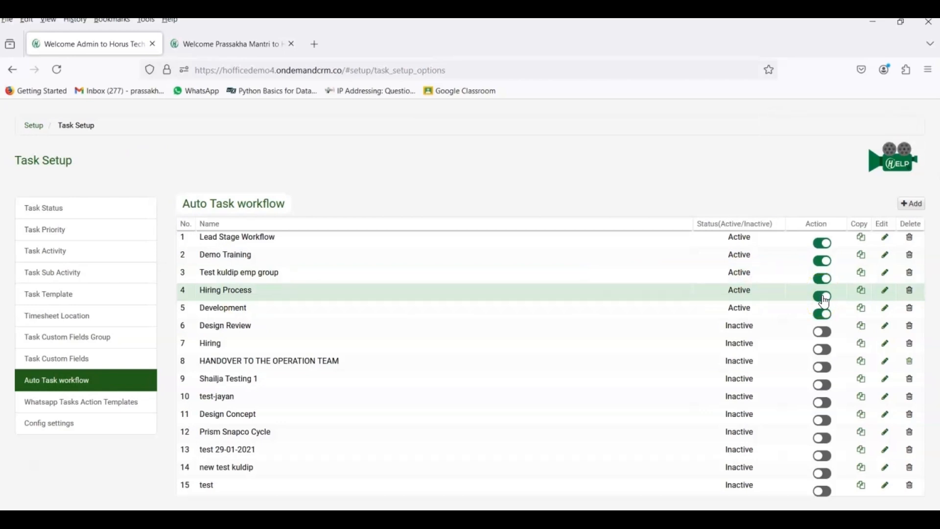
Step: Reopen the saved Hiring Process workflow in the Edit Seriestask form
{"action": "left_click", "coordinate": [885, 295]}
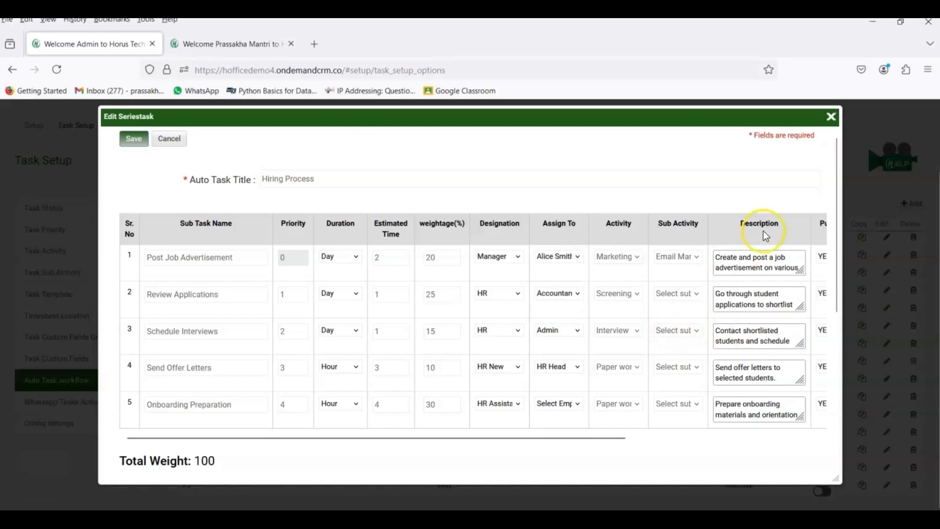
Step: Close the Hiring Process Edit Seriestask form without changes
{"action": "left_click", "coordinate": [830, 116]}
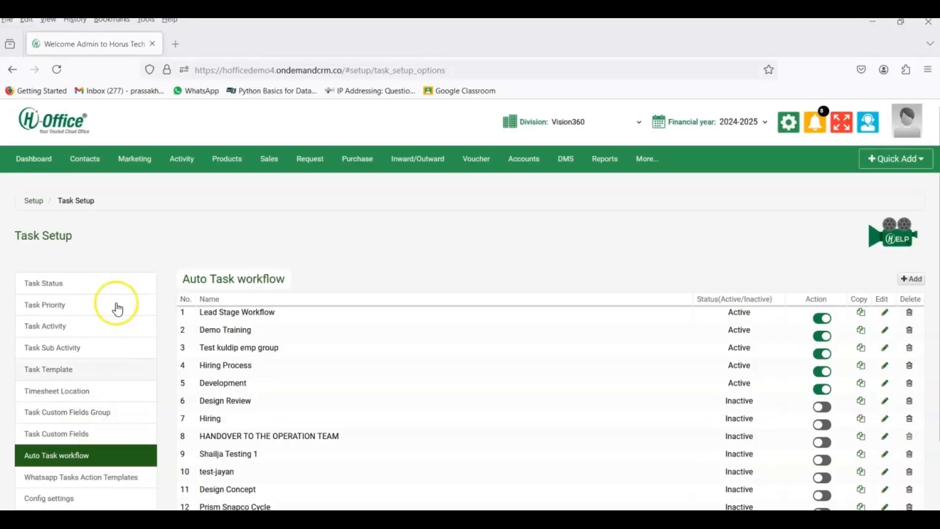
Step: Go to Activity > Tasks and start a new Compose Auto Task form
{"action": "left_click", "coordinate": [182, 161]}
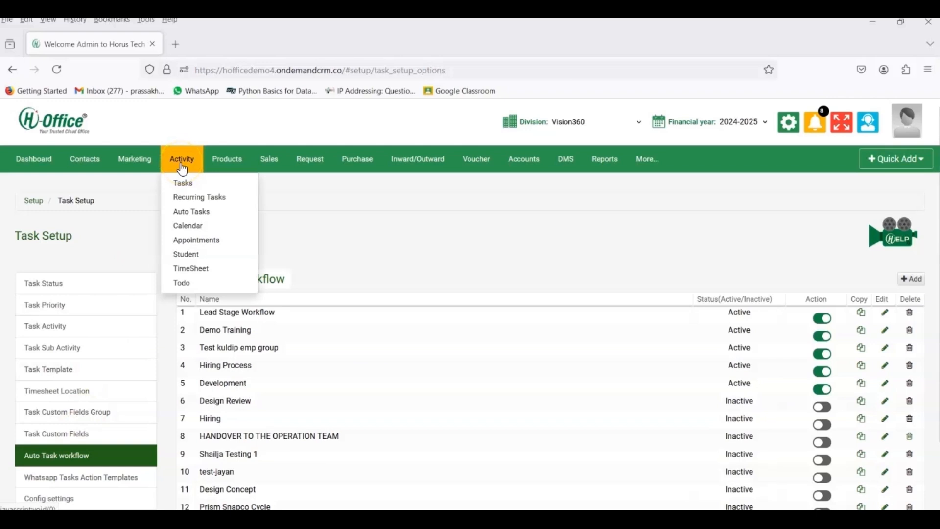
{"action": "left_click", "coordinate": [186, 184]}
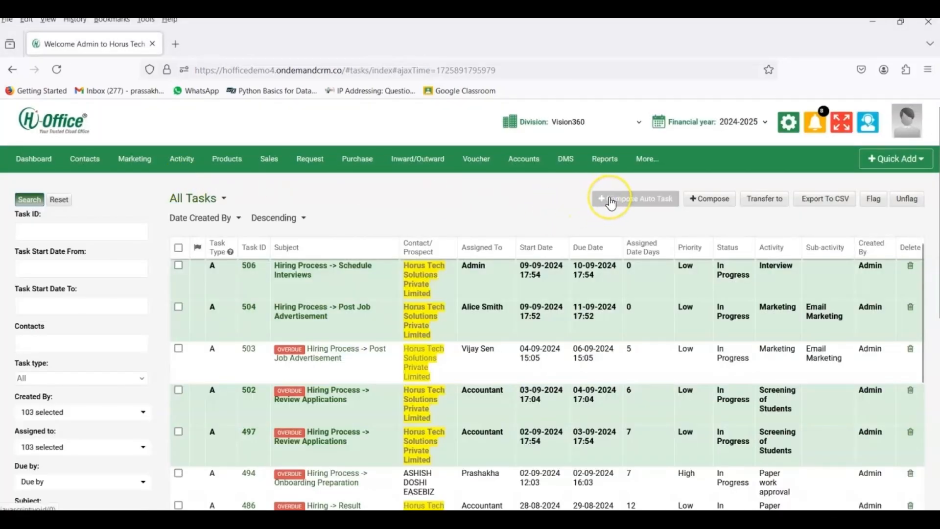
{"action": "left_click", "coordinate": [611, 201]}
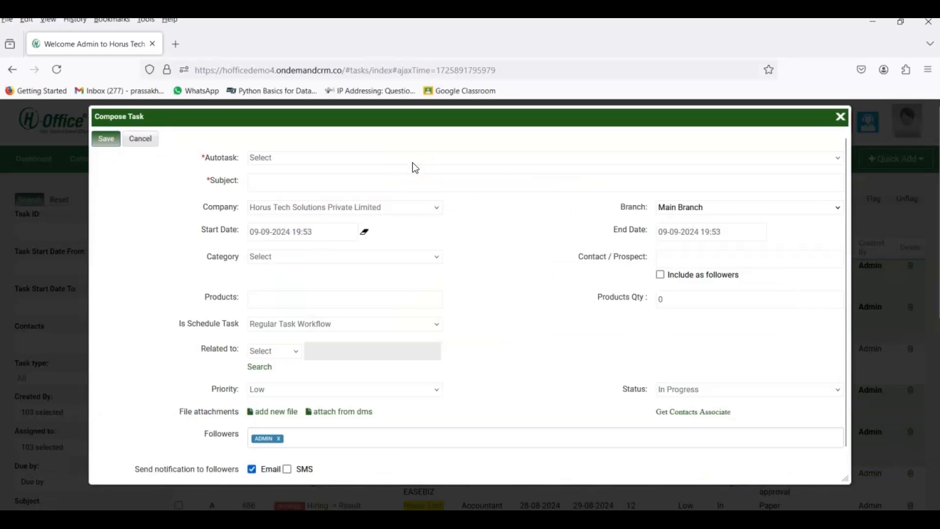
Step: Base the task on the Hiring Process auto task, which fills the subject, and keep the current company
{"action": "left_click", "coordinate": [413, 163]}
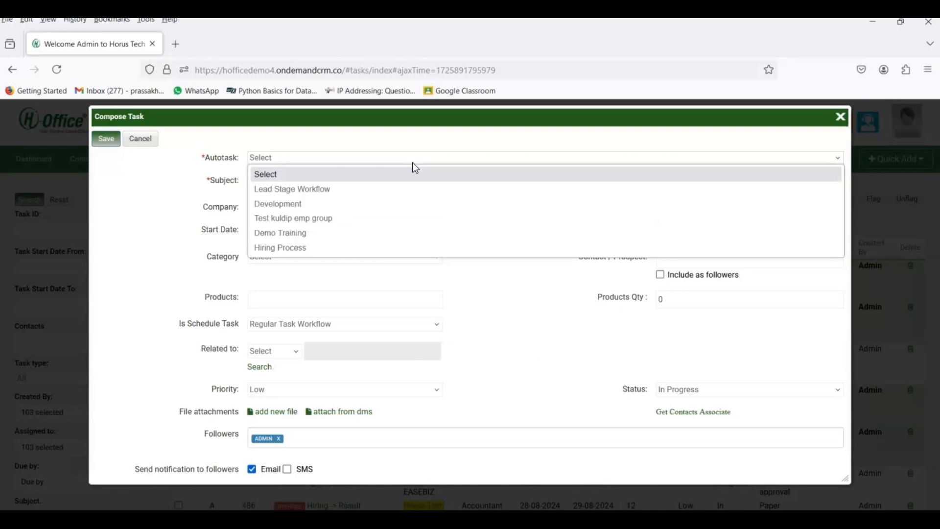
{"action": "left_click", "coordinate": [391, 249]}
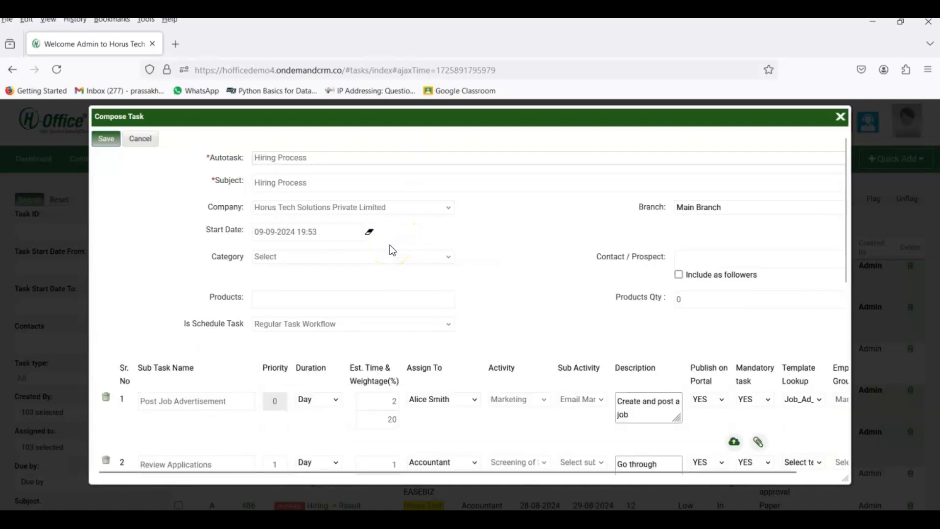
{"action": "left_click", "coordinate": [320, 186]}
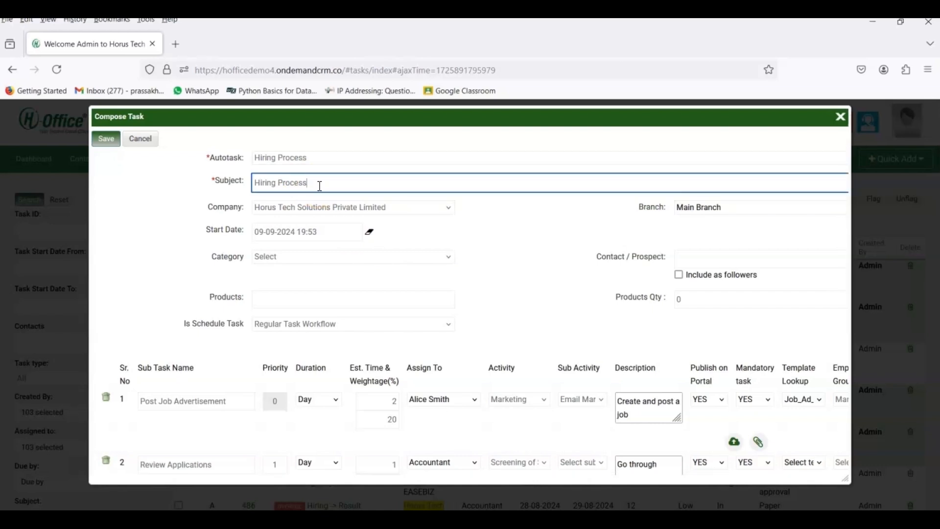
{"action": "left_click", "coordinate": [318, 209]}
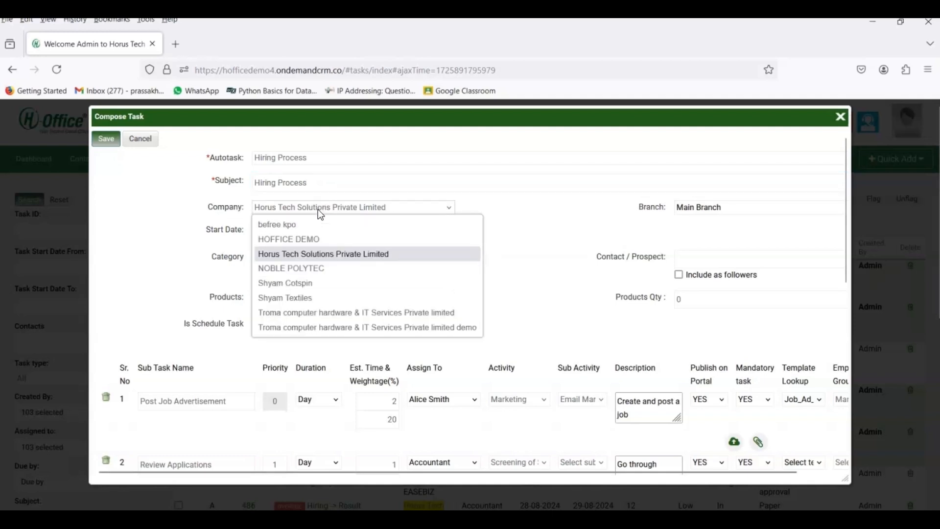
{"action": "left_click", "coordinate": [318, 210]}
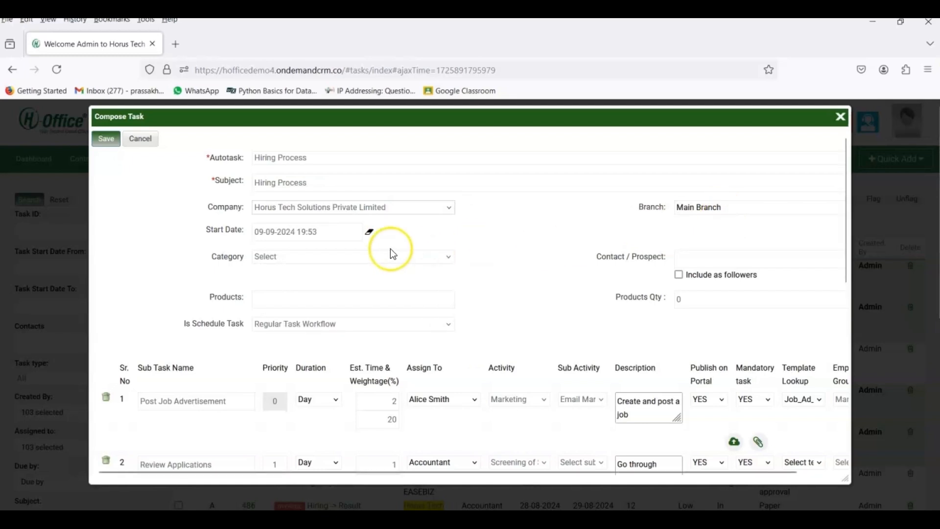
Step: Keep the existing start date and set the task category to HR
{"action": "left_click", "coordinate": [312, 234]}
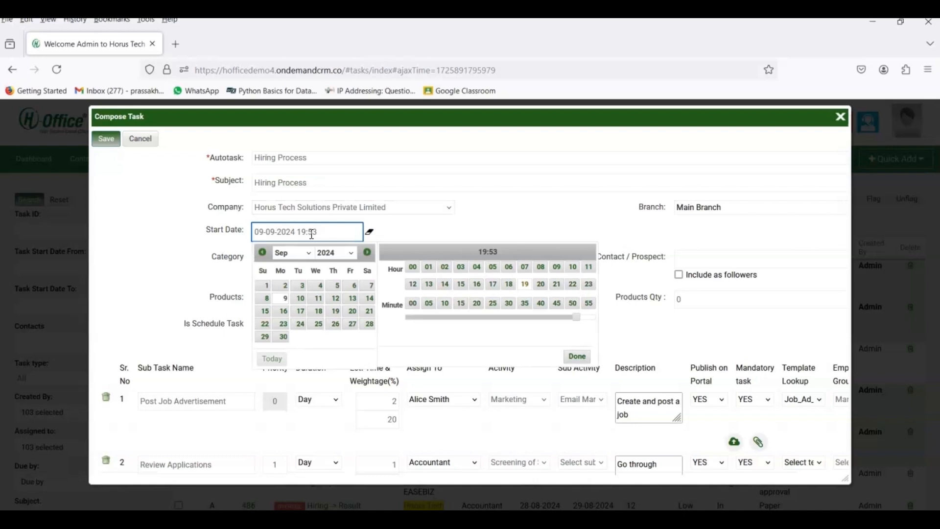
{"action": "left_click", "coordinate": [218, 253]}
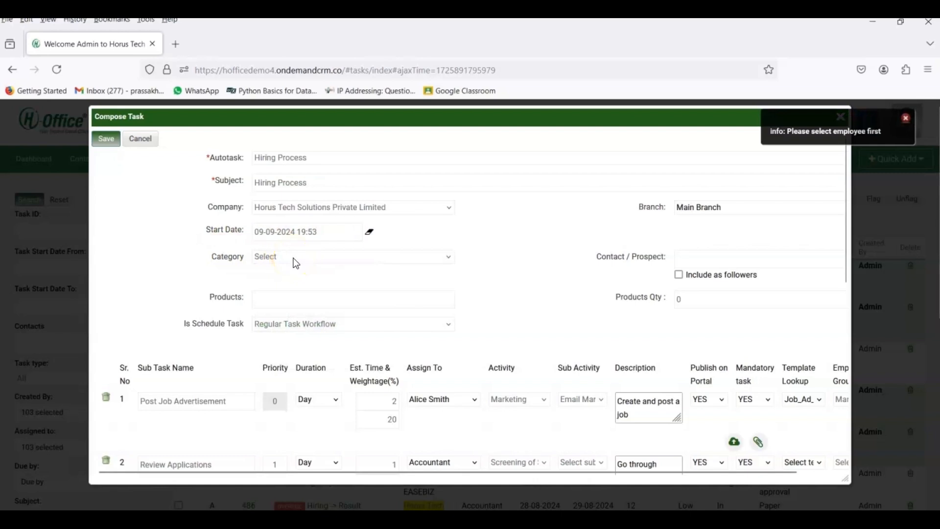
{"action": "left_click", "coordinate": [905, 120]}
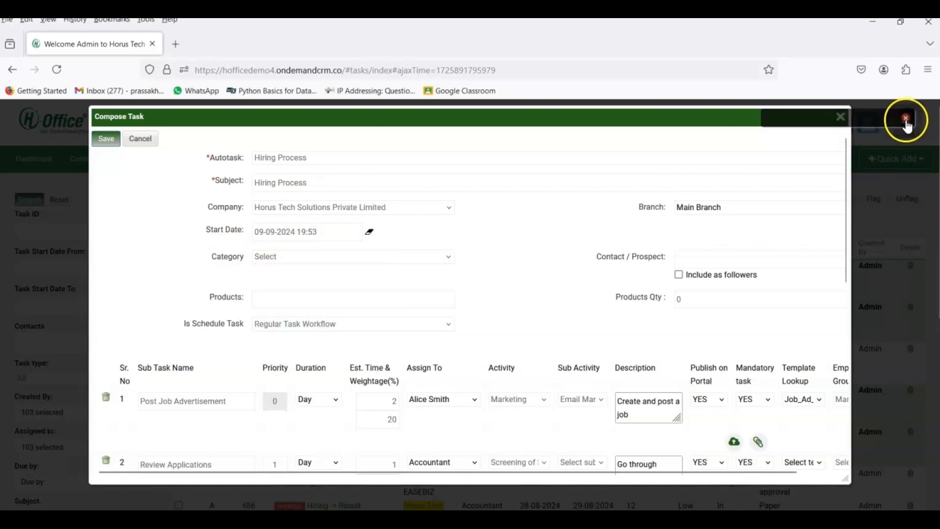
{"action": "left_click", "coordinate": [418, 258]}
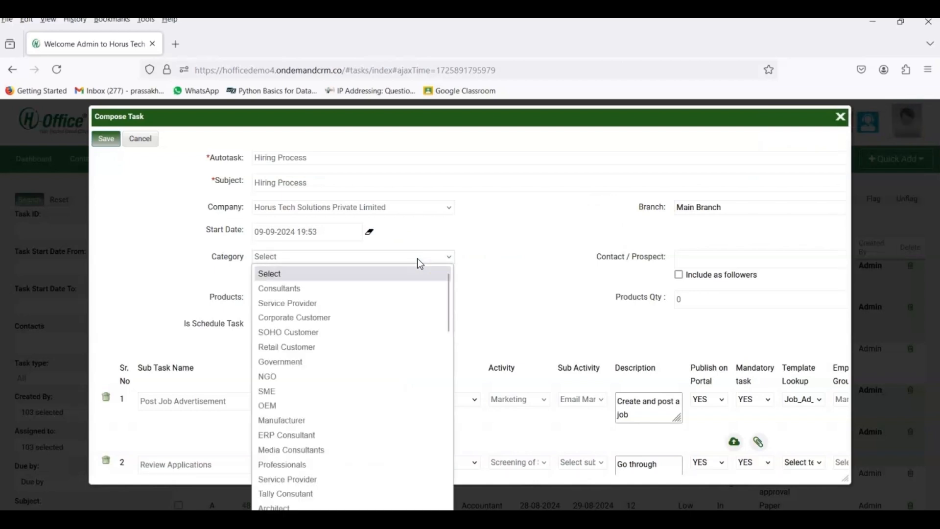
{"action": "key", "text": "h"}
{"action": "key", "text": "r"}
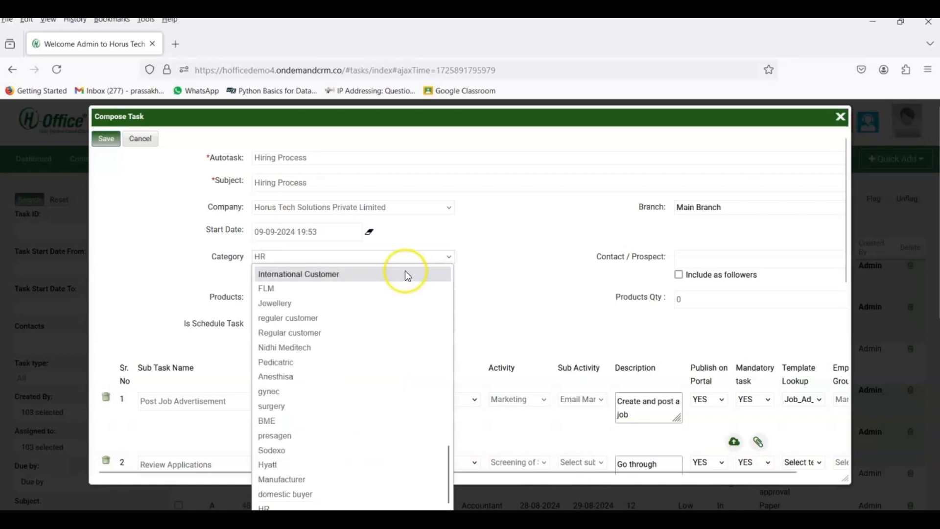
{"action": "left_click", "coordinate": [346, 504]}
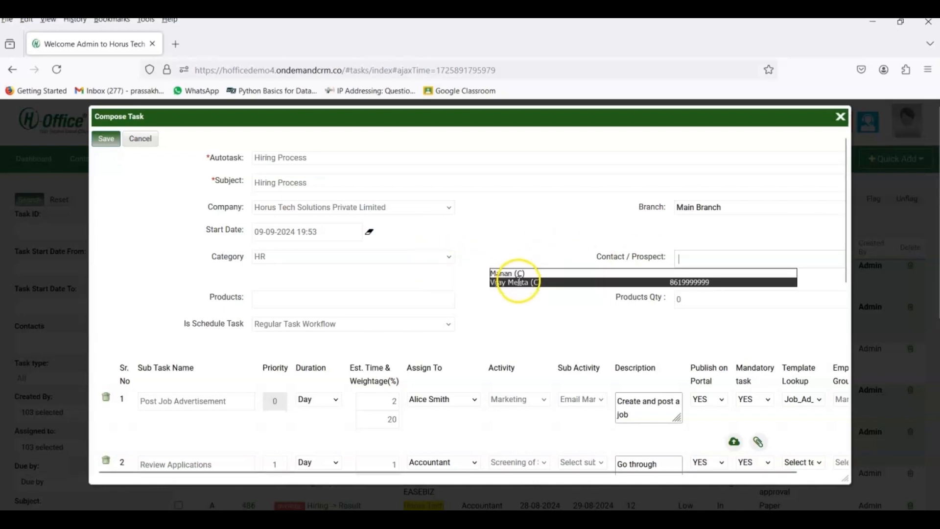
Step: Add computer to Products and change its quantity from 0 to 5
{"action": "left_click", "coordinate": [498, 251]}
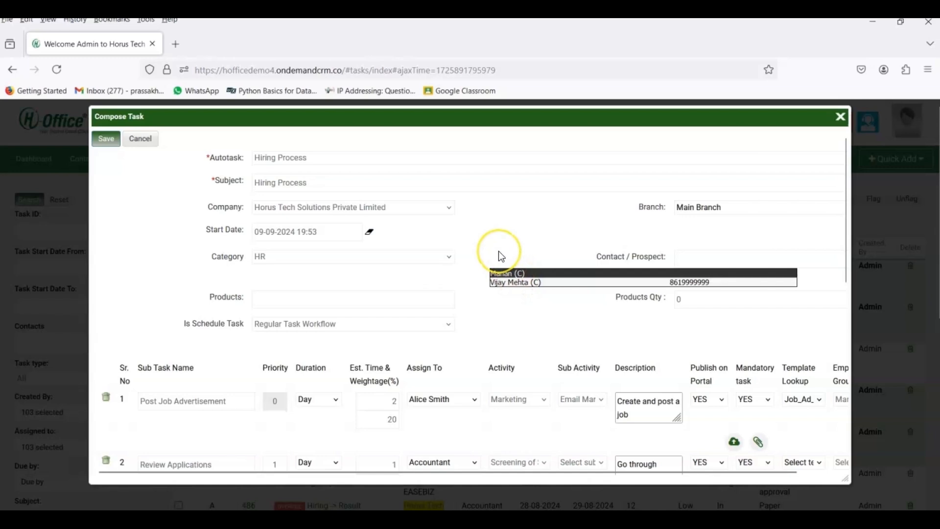
{"action": "left_click", "coordinate": [345, 303]}
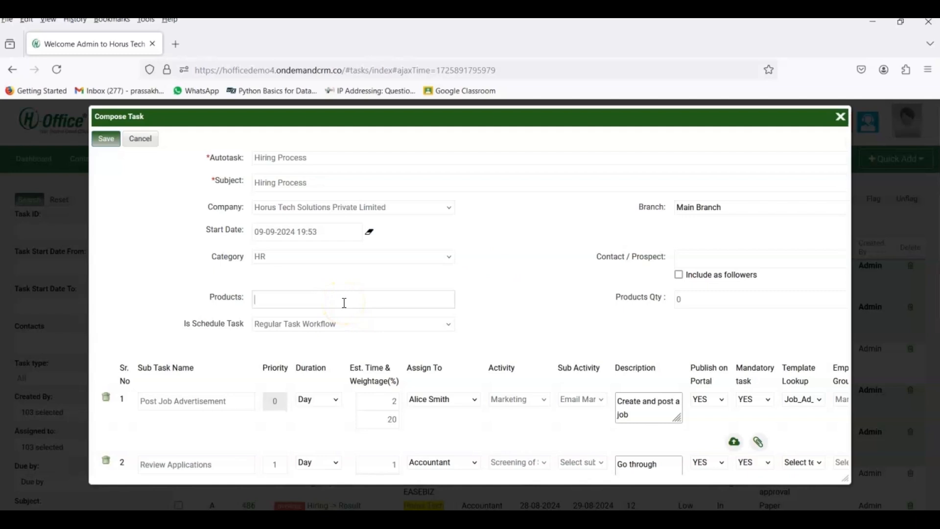
{"action": "type", "text": "compu"}
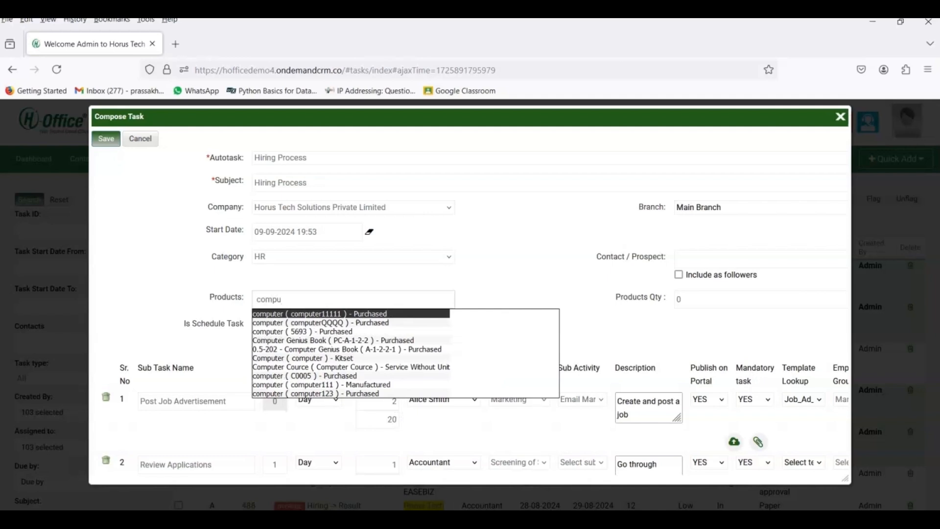
{"action": "left_click", "coordinate": [354, 314]}
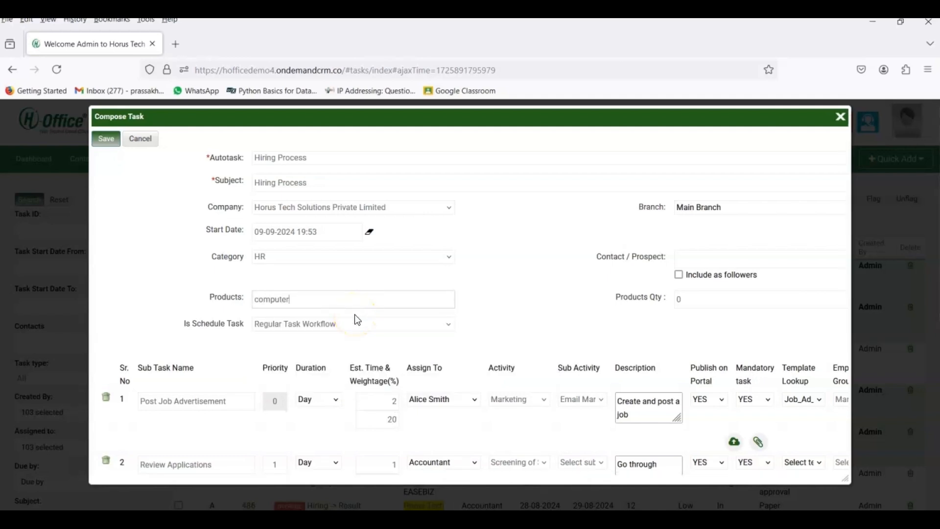
{"action": "left_click", "coordinate": [696, 301]}
{"action": "key", "text": "BackSpace"}
{"action": "type", "text": "5"}
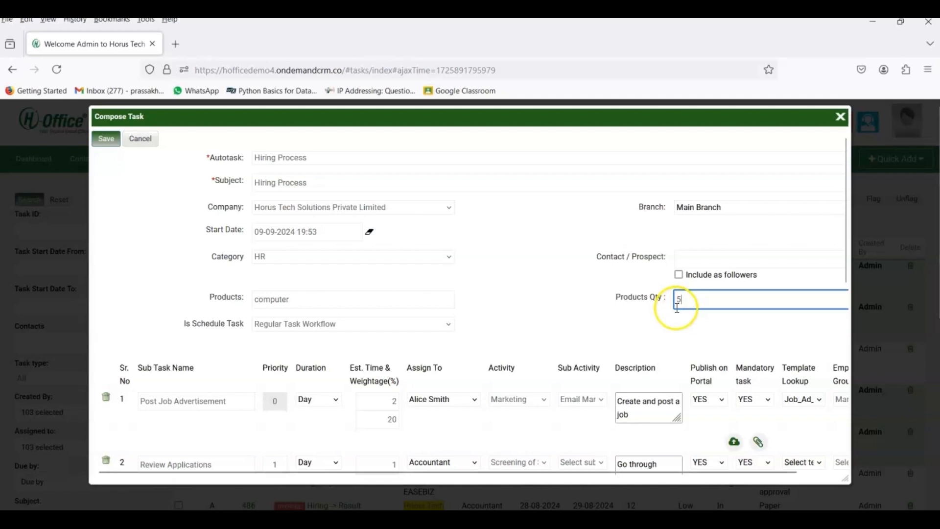
{"action": "scroll", "coordinate": [524, 339], "scroll_direction": "down", "scroll_amount": 2}
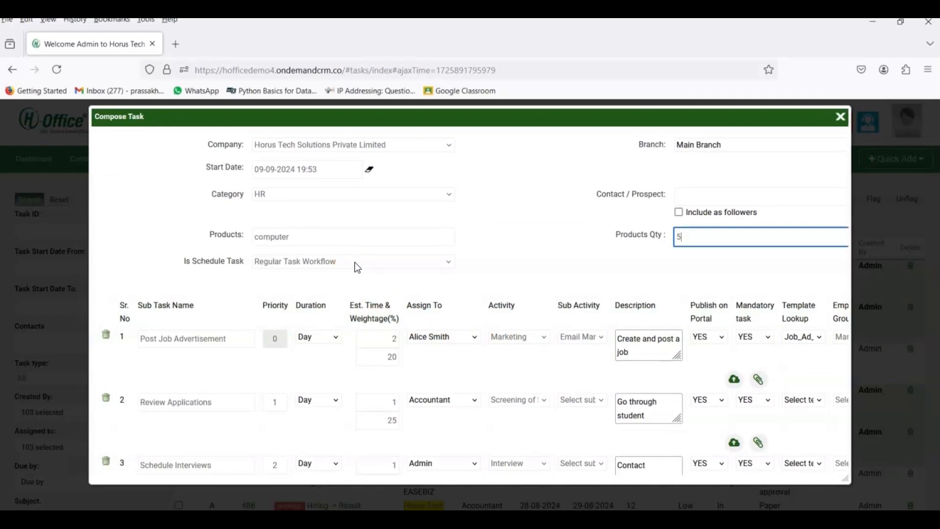
{"action": "left_click", "coordinate": [357, 266]}
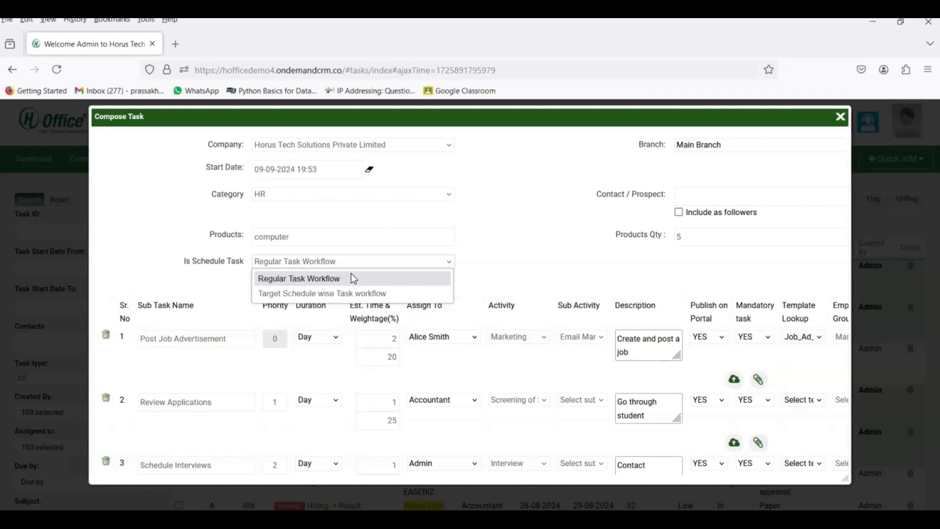
Step: Set Is Schedule Task to 'Target Schedule wise Task workflow'
{"action": "left_click", "coordinate": [350, 262]}
{"action": "left_click", "coordinate": [349, 292]}
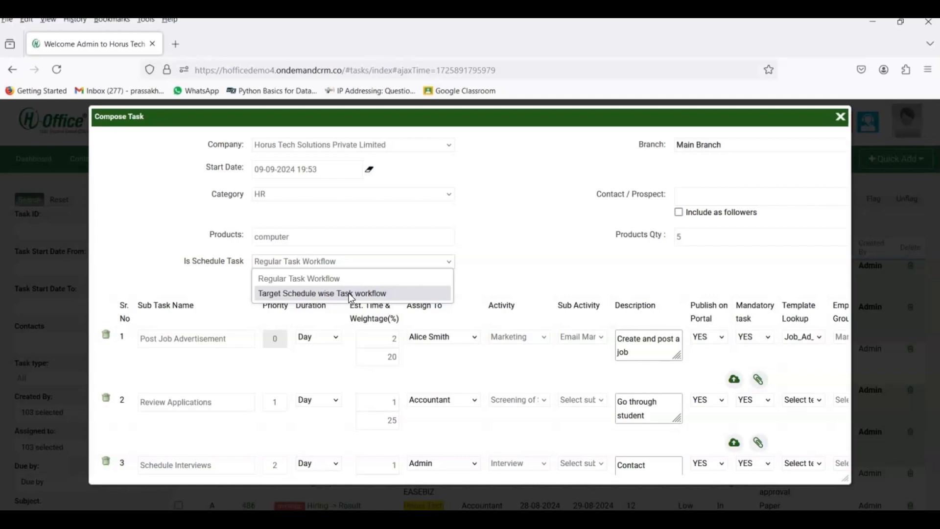
{"action": "left_click", "coordinate": [352, 297]}
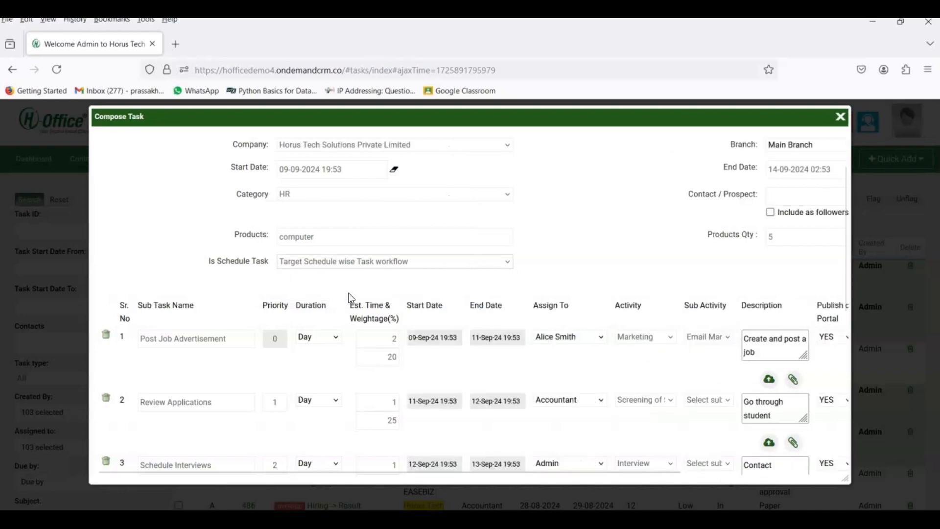
Step: Review the loaded sub-tasks, including the Review Applications estimated time
{"action": "scroll", "coordinate": [355, 280], "scroll_direction": "up", "scroll_amount": 2}
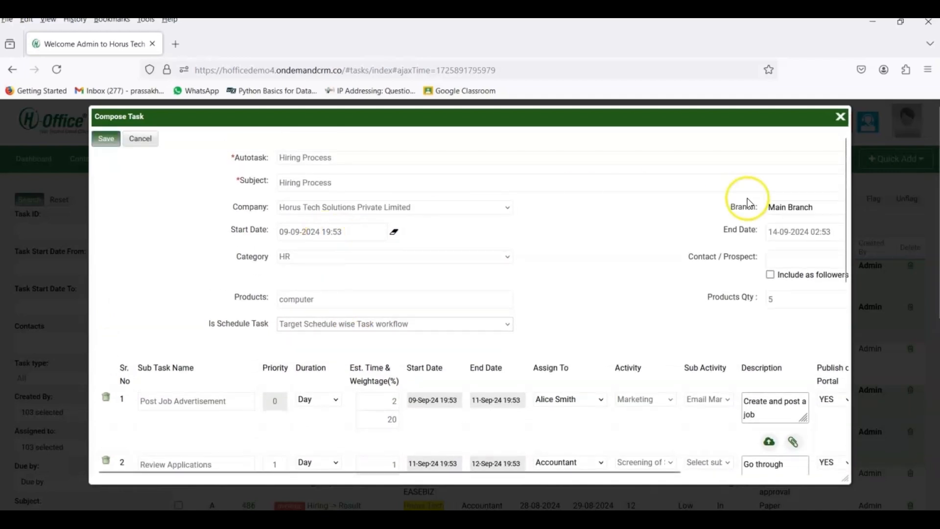
{"action": "scroll", "coordinate": [761, 242], "scroll_direction": "right", "scroll_amount": 2}
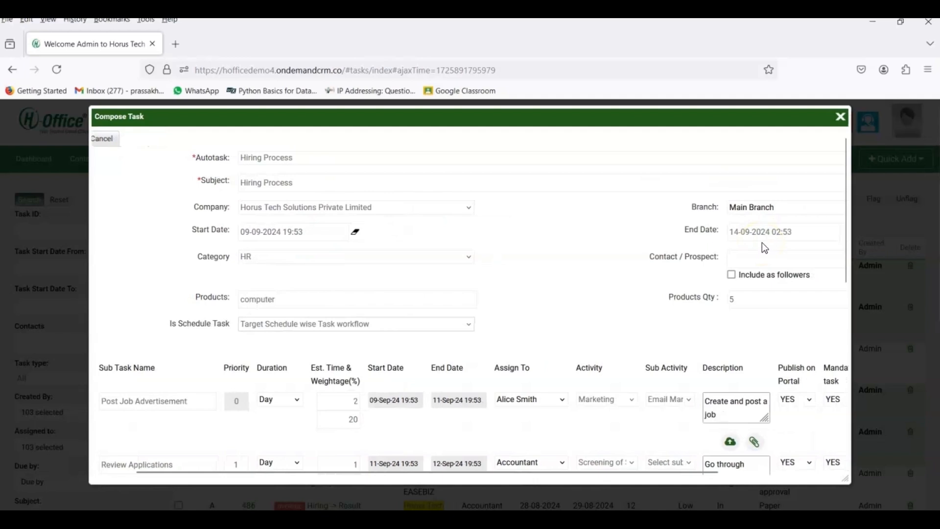
{"action": "scroll", "coordinate": [762, 243], "scroll_direction": "down", "scroll_amount": 1}
{"action": "scroll", "coordinate": [762, 242], "scroll_direction": "down", "scroll_amount": 2}
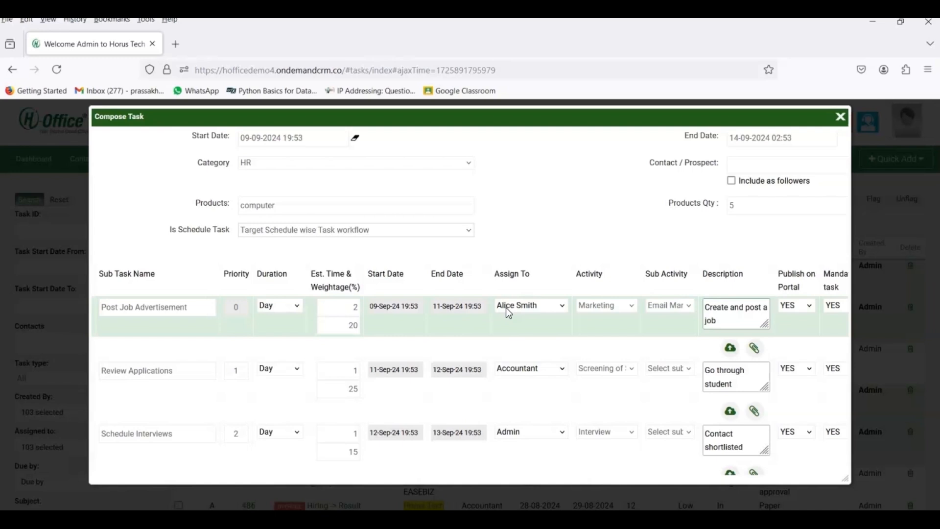
{"action": "scroll", "coordinate": [506, 308], "scroll_direction": "up", "scroll_amount": 1}
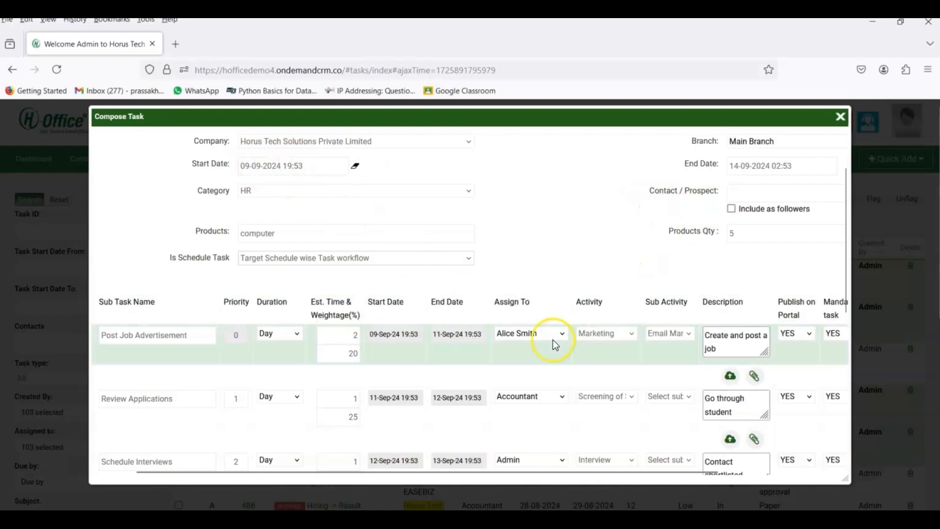
{"action": "scroll", "coordinate": [513, 374], "scroll_direction": "down", "scroll_amount": 1}
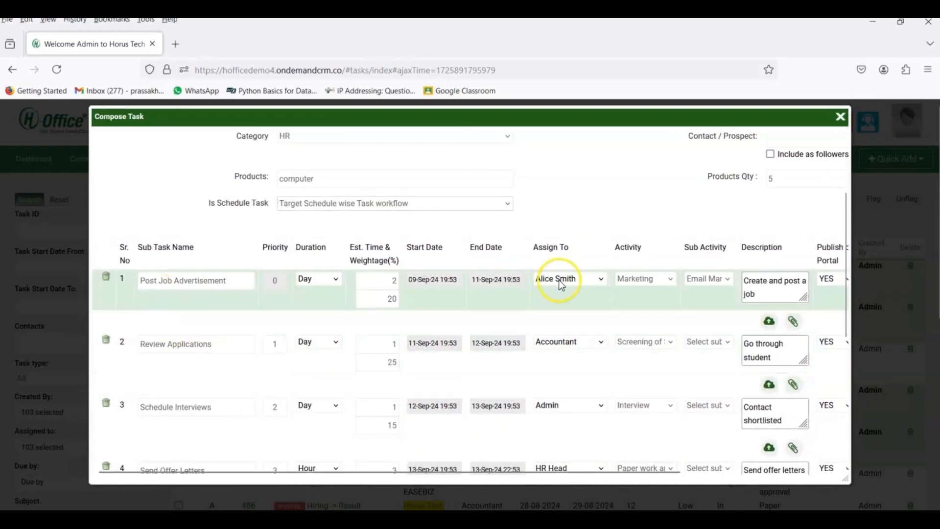
{"action": "scroll", "coordinate": [559, 280], "scroll_direction": "right", "scroll_amount": 2}
{"action": "scroll", "coordinate": [559, 280], "scroll_direction": "right", "scroll_amount": 2}
{"action": "scroll", "coordinate": [559, 280], "scroll_direction": "down", "scroll_amount": 1}
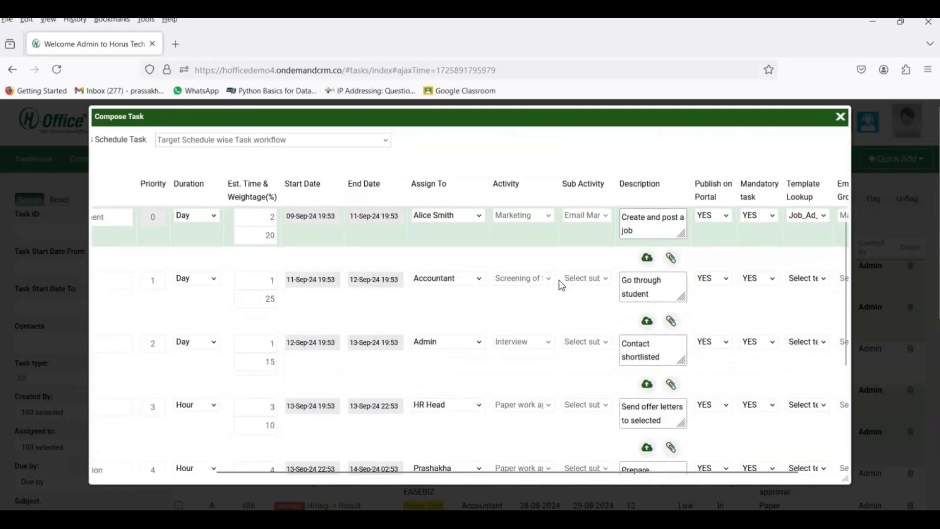
{"action": "scroll", "coordinate": [559, 280], "scroll_direction": "left", "scroll_amount": 3}
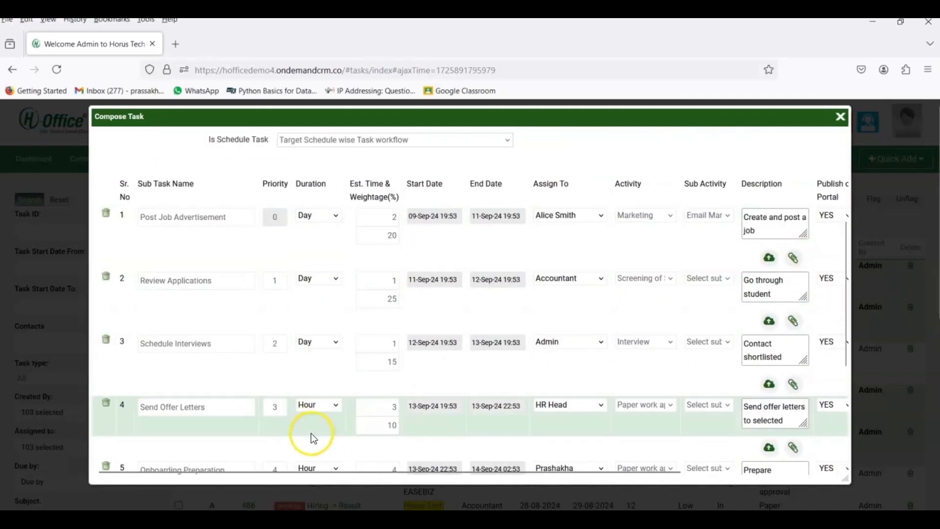
{"action": "left_click", "coordinate": [373, 280]}
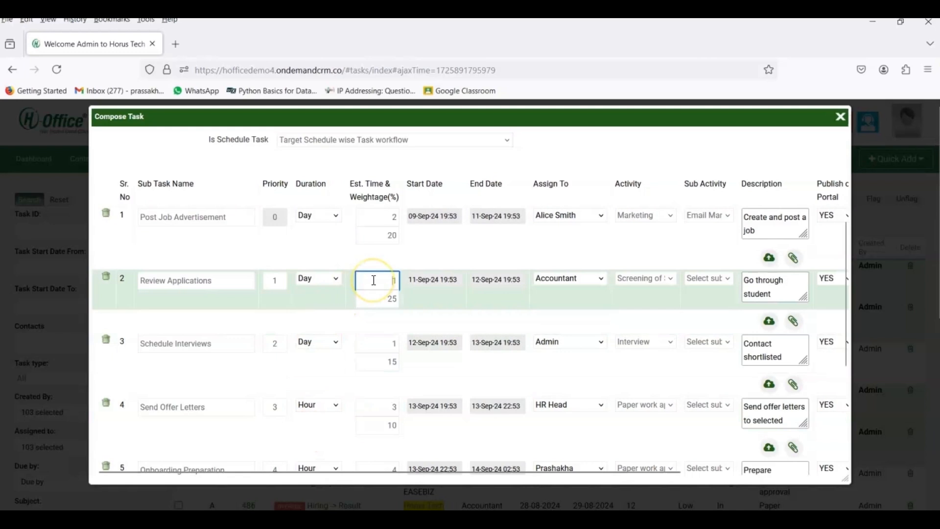
{"action": "scroll", "coordinate": [373, 280], "scroll_direction": "up", "scroll_amount": 1}
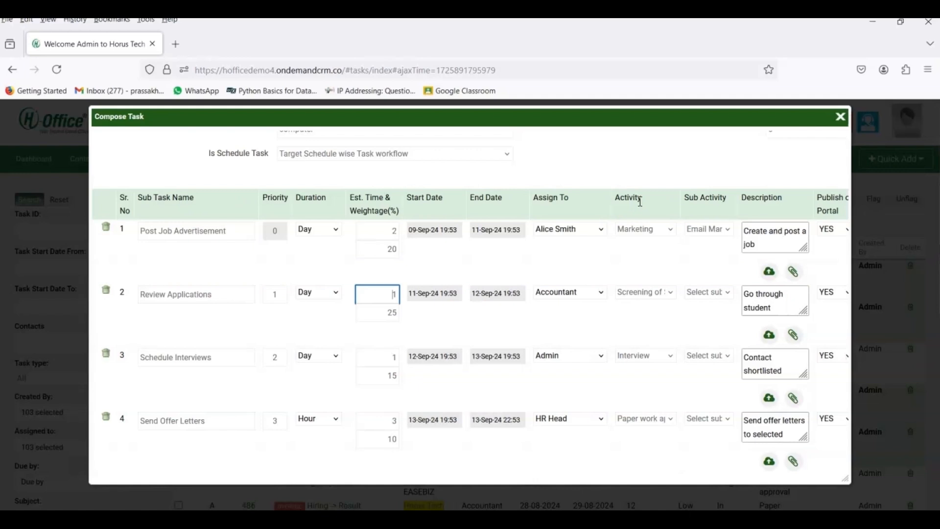
{"action": "scroll", "coordinate": [639, 201], "scroll_direction": "up", "scroll_amount": 1}
{"action": "left_click", "coordinate": [646, 179]}
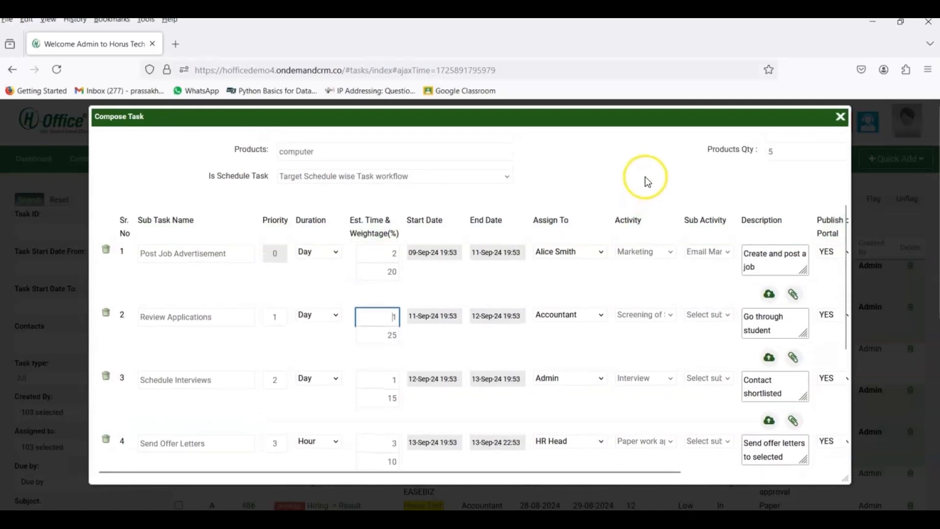
Step: Switch Is Schedule Task back to Regular Task Workflow
{"action": "left_click", "coordinate": [483, 176]}
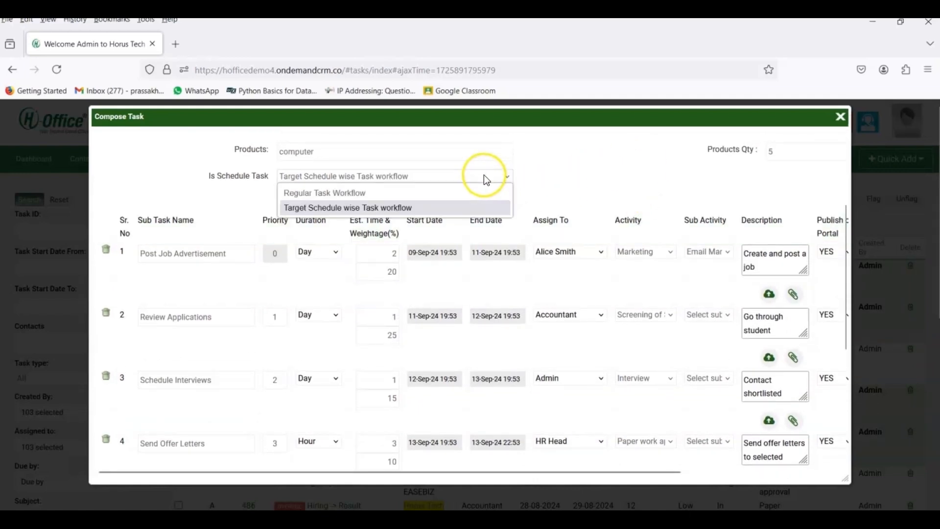
{"action": "left_click", "coordinate": [460, 193]}
{"action": "left_click", "coordinate": [441, 236]}
{"action": "scroll", "coordinate": [441, 236], "scroll_direction": "down", "scroll_amount": 4}
{"action": "left_click", "coordinate": [294, 397]}
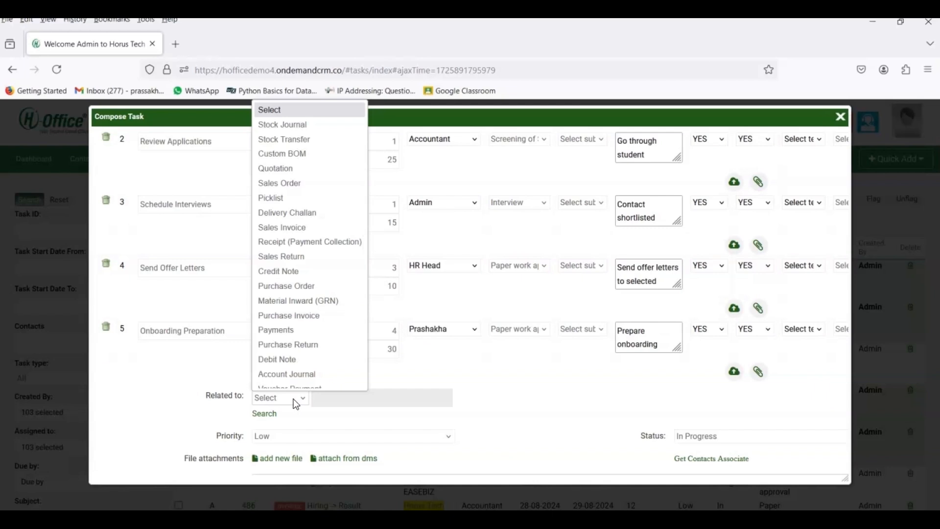
Step: Set Related to Lead, Priority High, and reselect In Progress as the Status
{"action": "key", "text": "l"}
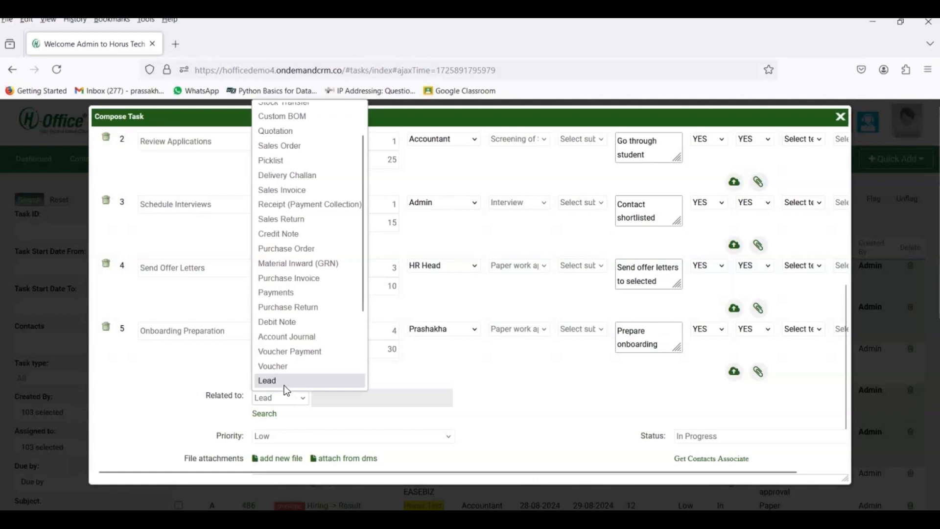
{"action": "left_click", "coordinate": [285, 398]}
{"action": "scroll", "coordinate": [287, 402], "scroll_direction": "down", "scroll_amount": 2}
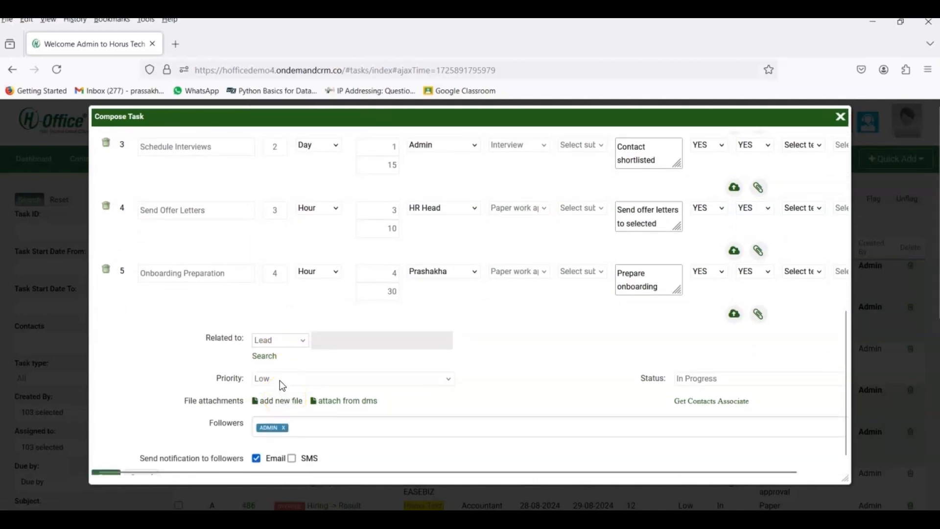
{"action": "left_click", "coordinate": [280, 380]}
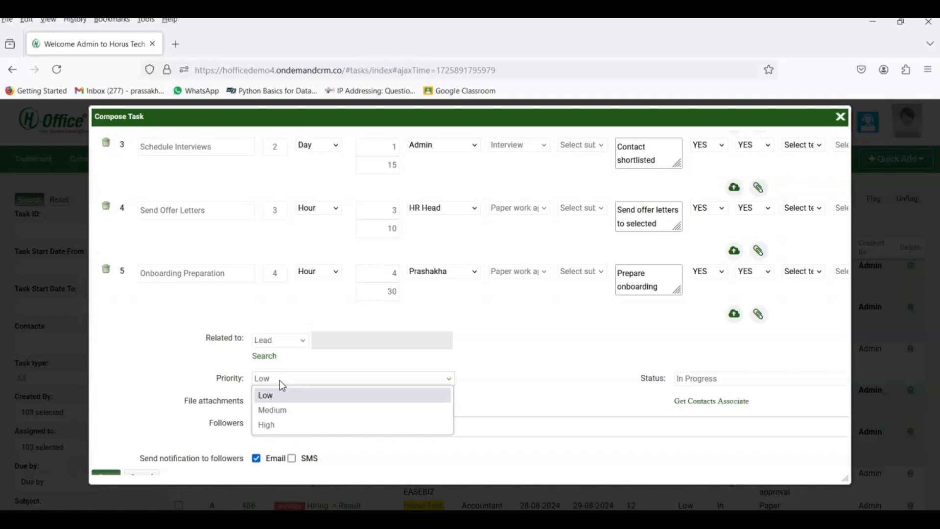
{"action": "left_click", "coordinate": [284, 425]}
{"action": "left_click", "coordinate": [293, 401]}
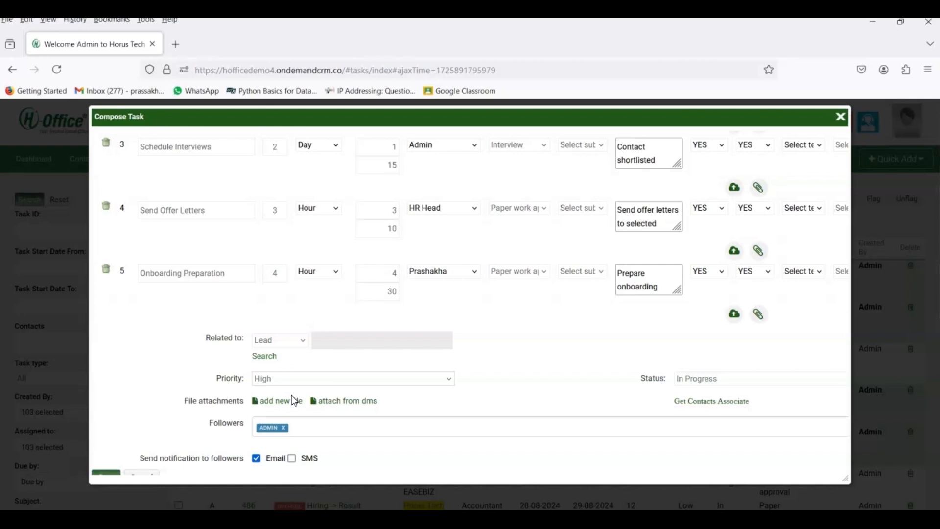
{"action": "left_click", "coordinate": [711, 384]}
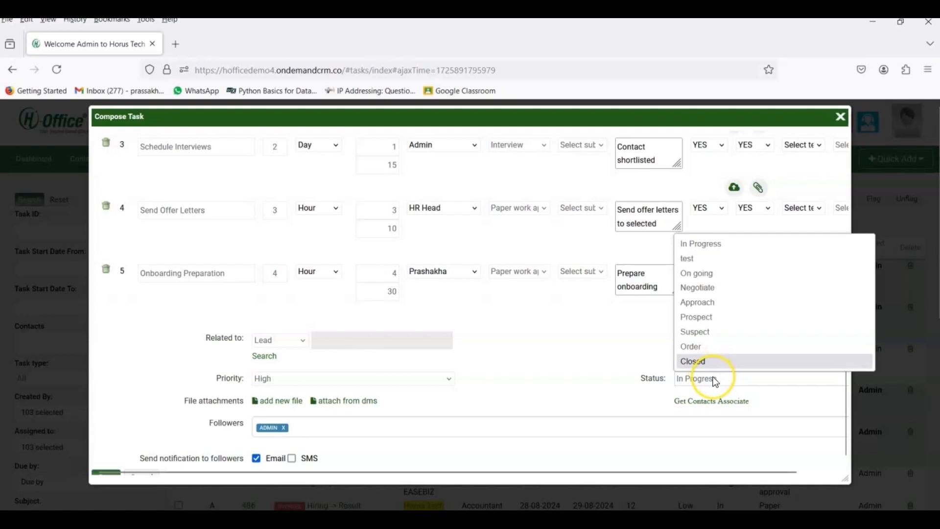
{"action": "left_click", "coordinate": [701, 247]}
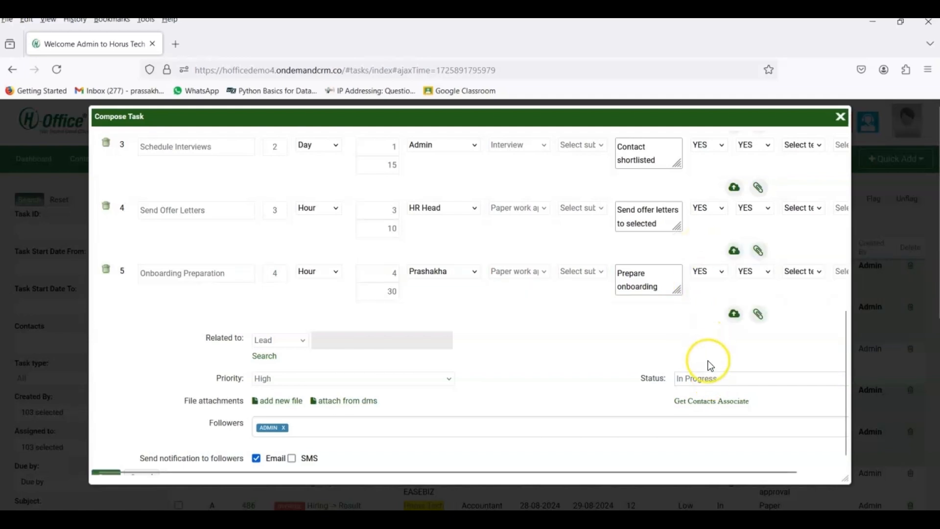
{"action": "scroll", "coordinate": [605, 382], "scroll_direction": "down", "scroll_amount": 2}
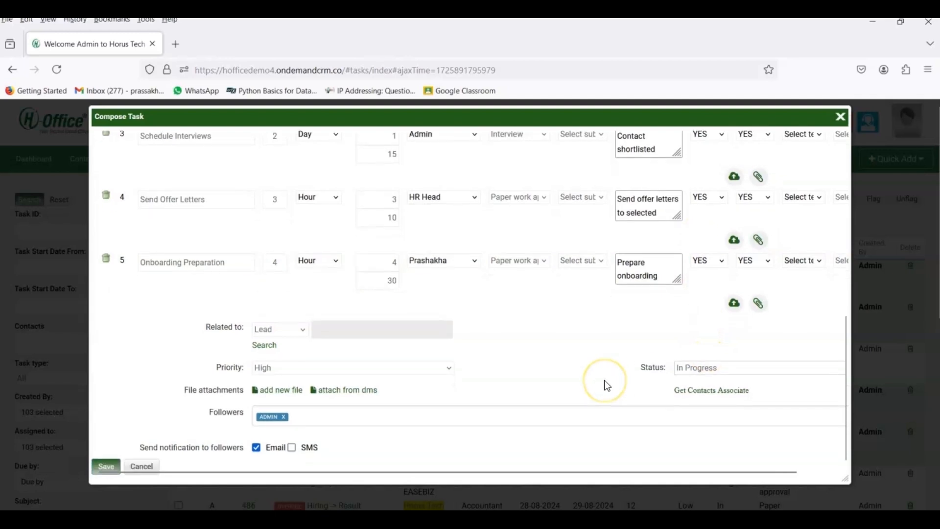
Step: Under File attachments, choose add new file to bring up the Add File for Task dialog
{"action": "scroll", "coordinate": [605, 384], "scroll_direction": "down", "scroll_amount": 1}
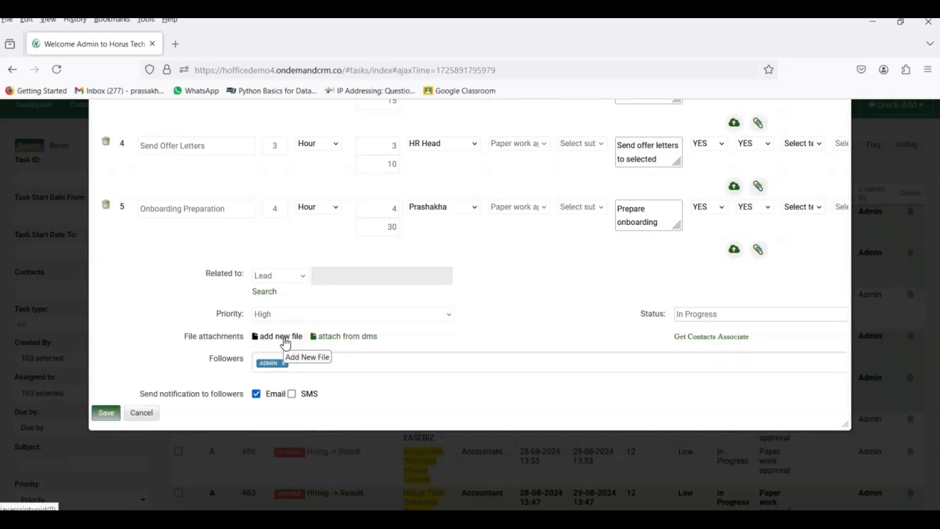
{"action": "left_click", "coordinate": [346, 338]}
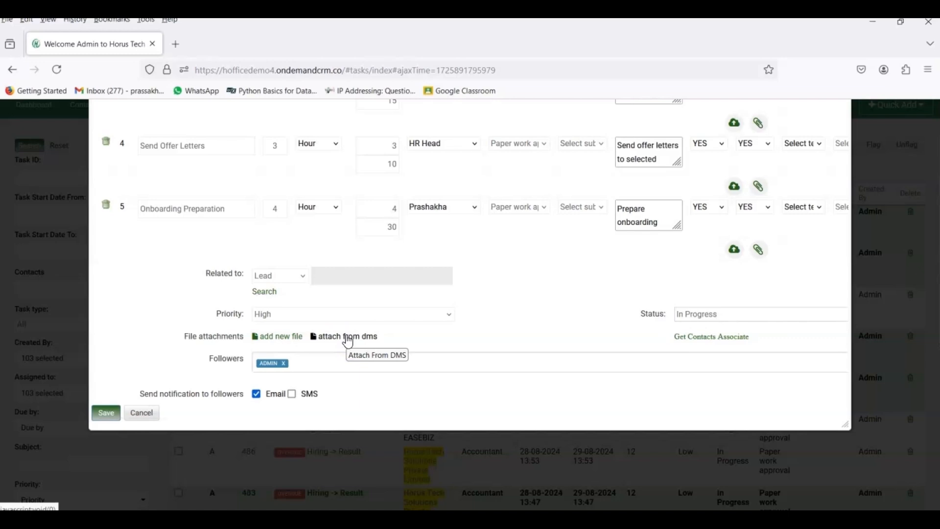
{"action": "left_click", "coordinate": [291, 343]}
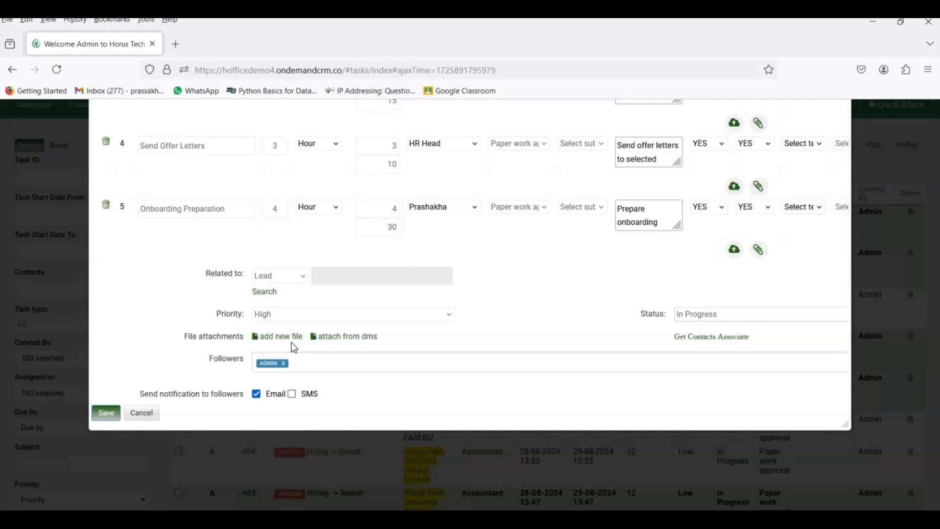
{"action": "left_click", "coordinate": [275, 341]}
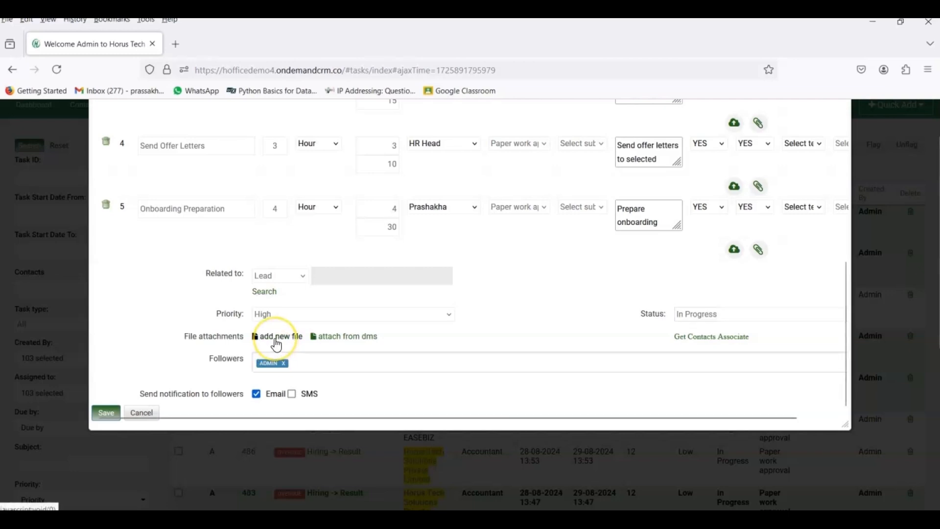
{"action": "left_click", "coordinate": [227, 229]}
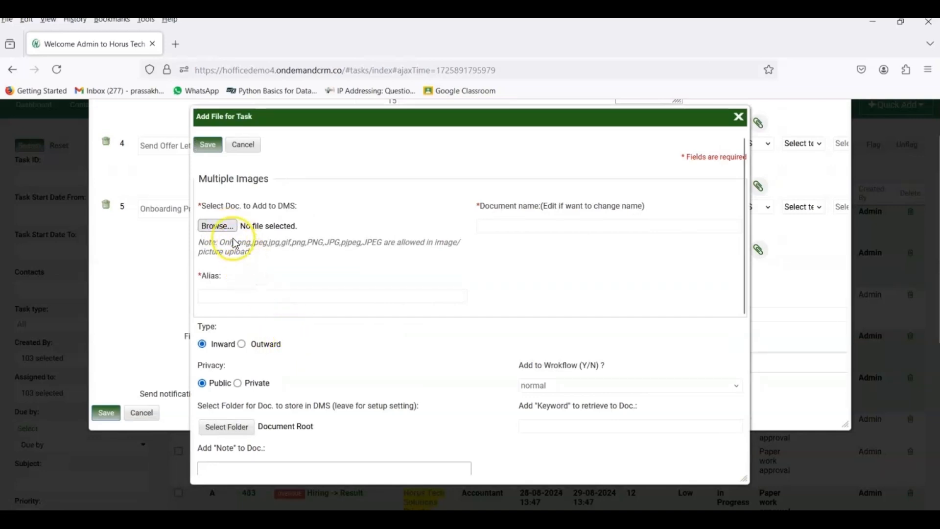
Step: Upload 1.pdf from Downloads and save it as a task attachment
{"action": "left_click", "coordinate": [230, 234]}
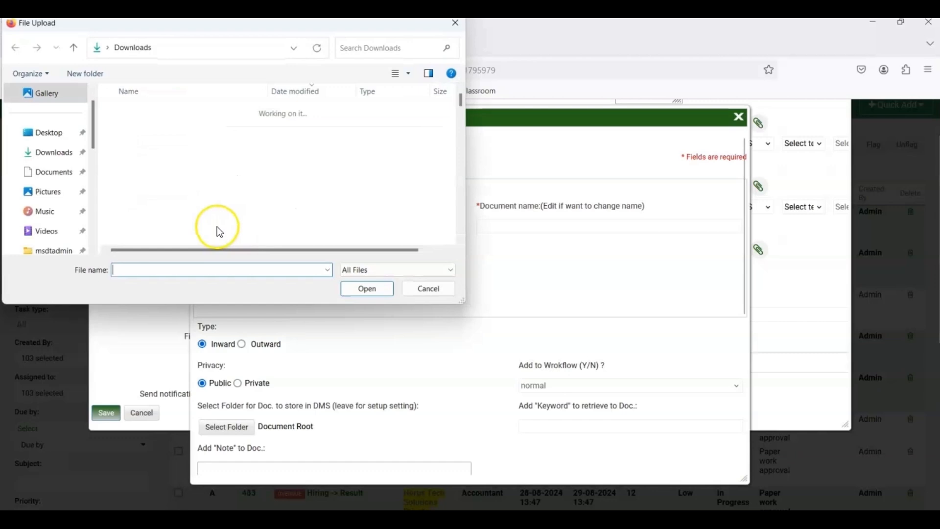
{"action": "left_click", "coordinate": [191, 226]}
{"action": "left_click", "coordinate": [362, 292]}
{"action": "left_click", "coordinate": [208, 145]}
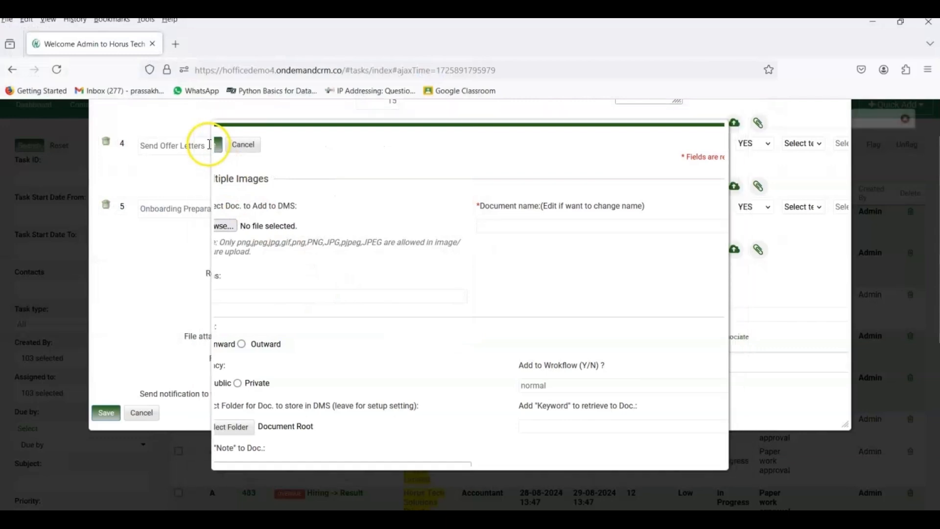
{"action": "scroll", "coordinate": [325, 345], "scroll_direction": "down", "scroll_amount": 1}
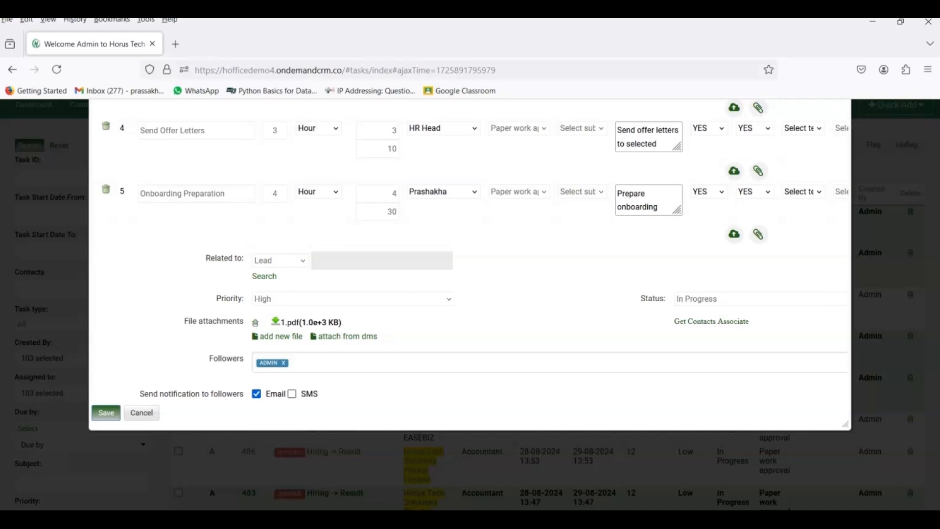
Step: Add Abb Motor as a task follower and turn on SMS notifications
{"action": "left_click", "coordinate": [318, 364]}
{"action": "scroll", "coordinate": [277, 440], "scroll_direction": "down", "scroll_amount": 10}
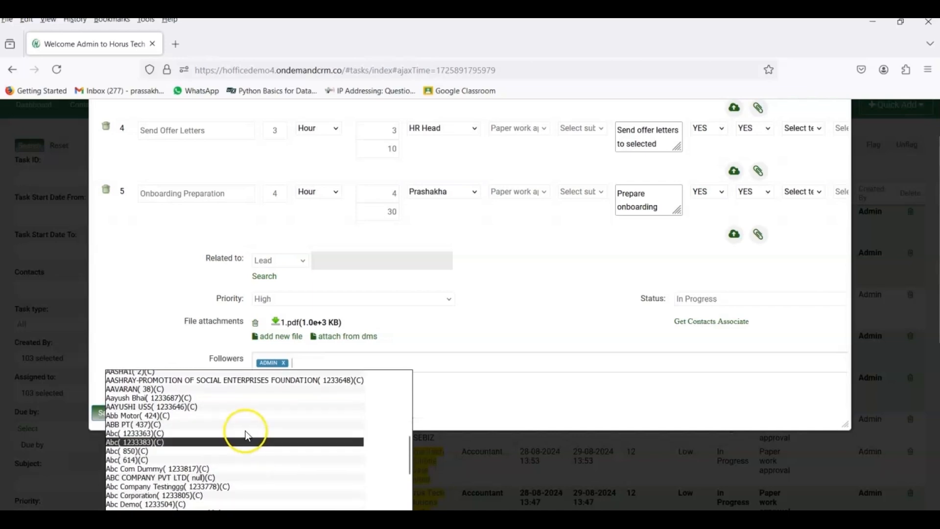
{"action": "left_click", "coordinate": [231, 416]}
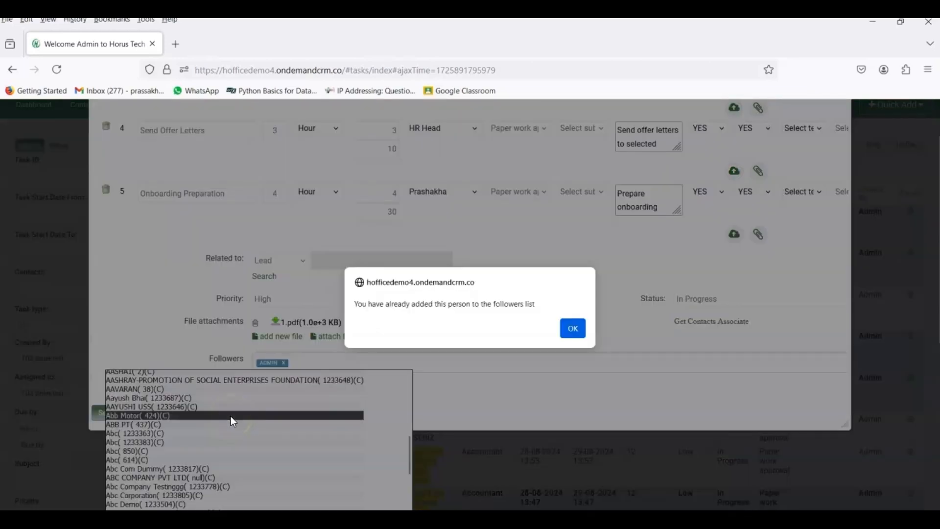
{"action": "left_click", "coordinate": [573, 328]}
{"action": "left_click", "coordinate": [390, 363]}
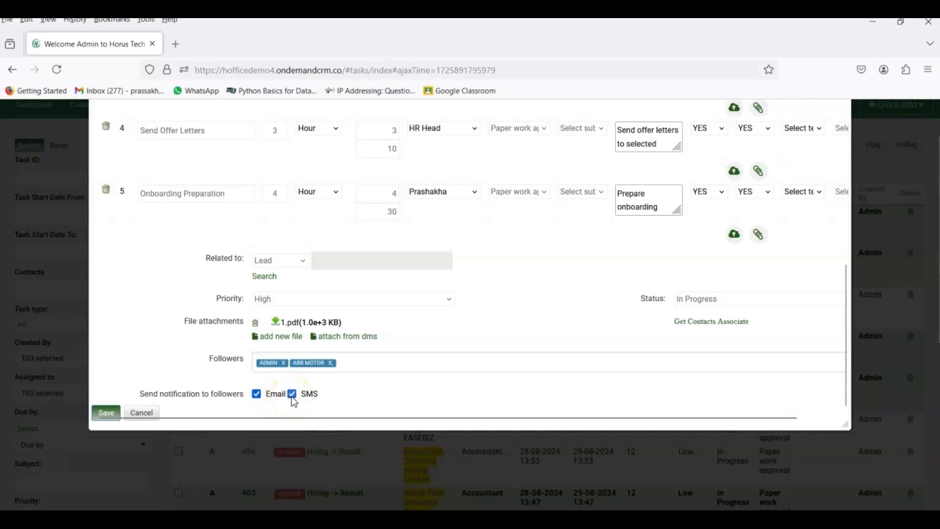
{"action": "left_click", "coordinate": [292, 394]}
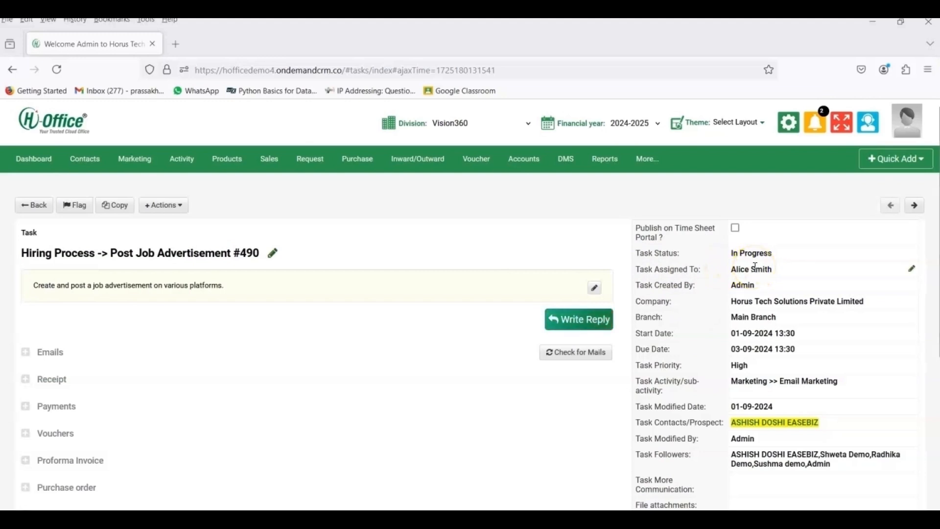
Step: Load H-Office in a new browser tab and go to the All Tasks list under Activity > Tasks
{"action": "left_click", "coordinate": [174, 46]}
{"action": "type", "text": "hofficedemo4.ondemandcrm.co/"}
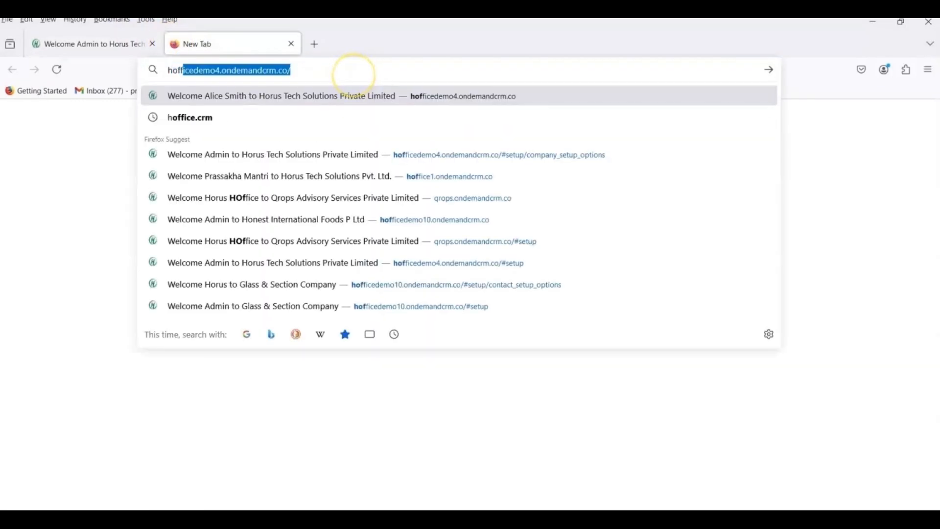
{"action": "key", "text": "Return"}
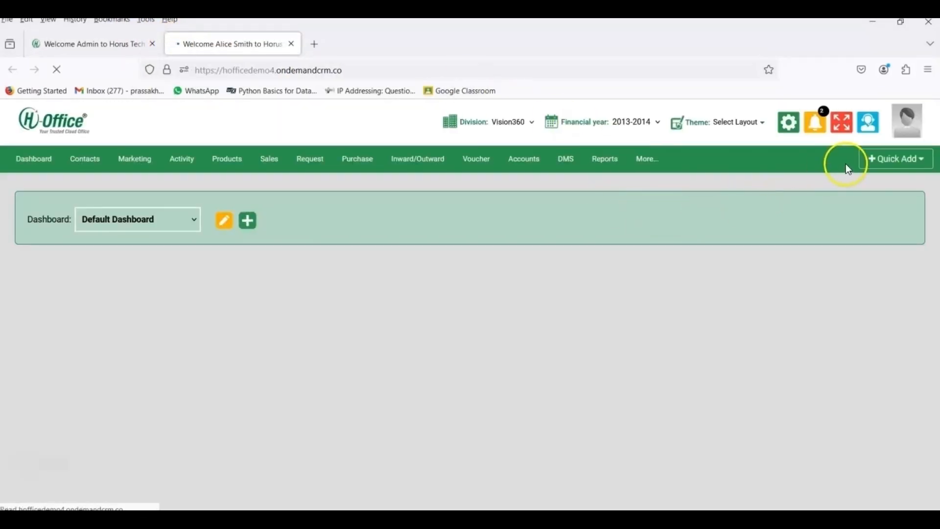
{"action": "left_click", "coordinate": [920, 117]}
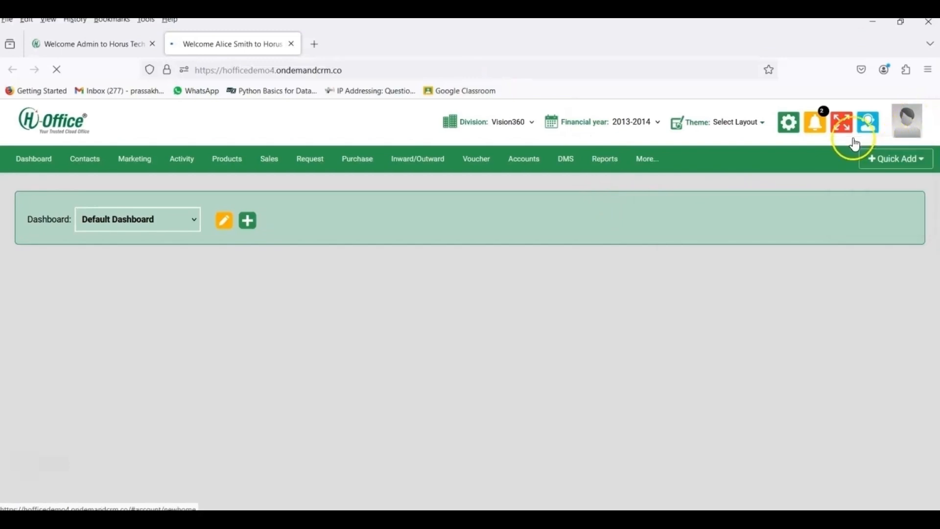
{"action": "mouse_move", "coordinate": [898, 134]}
{"action": "mouse_move", "coordinate": [182, 164]}
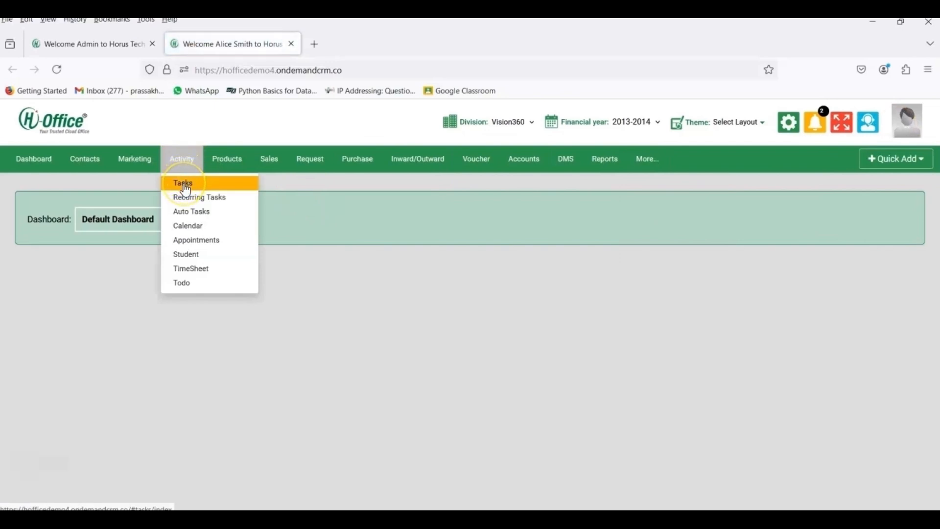
{"action": "left_click", "coordinate": [185, 189]}
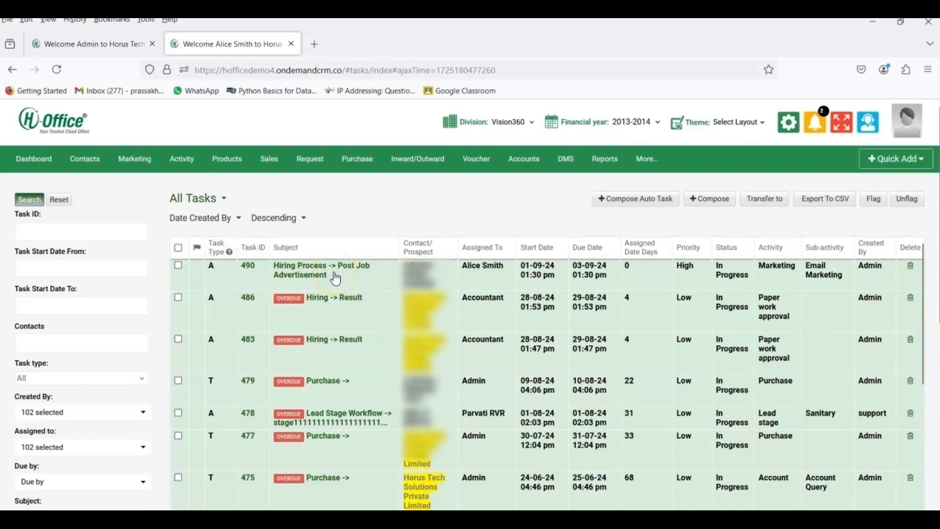
Step: Set subtask #490 Post Job Advertisement to Closed, update it, and return to All Tasks
{"action": "left_click", "coordinate": [309, 273]}
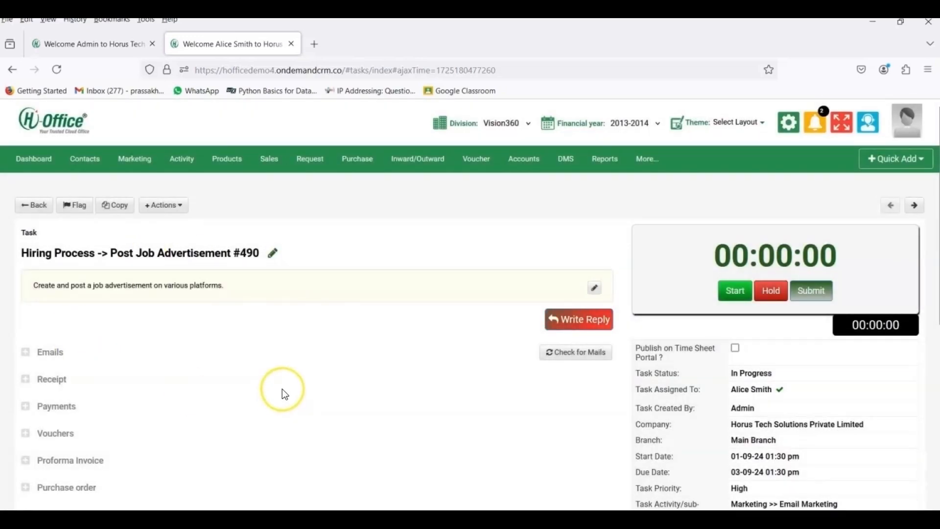
{"action": "mouse_move", "coordinate": [910, 376]}
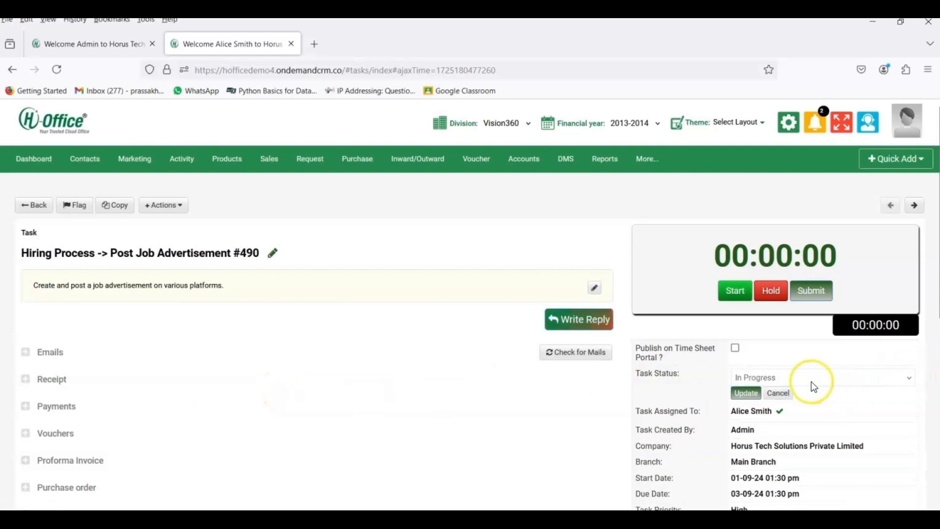
{"action": "left_click", "coordinate": [814, 387]}
{"action": "left_click", "coordinate": [790, 361]}
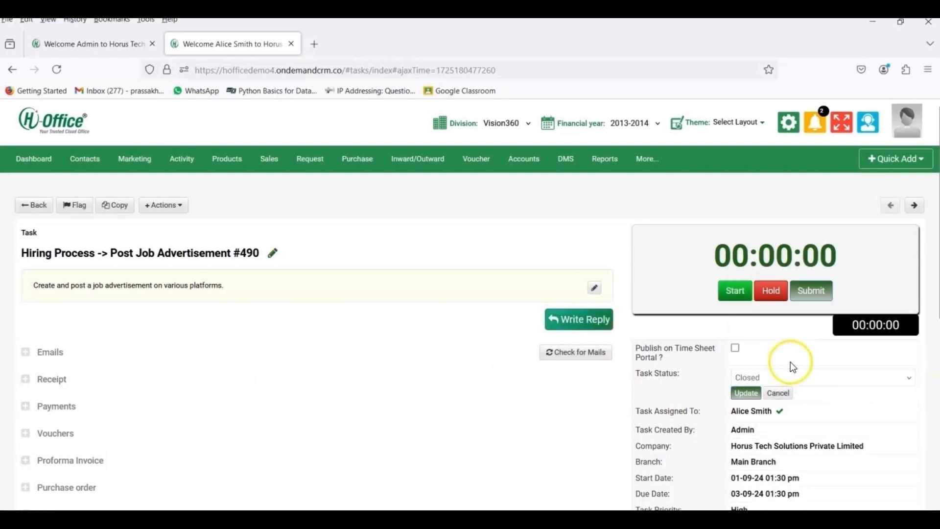
{"action": "left_click", "coordinate": [749, 394]}
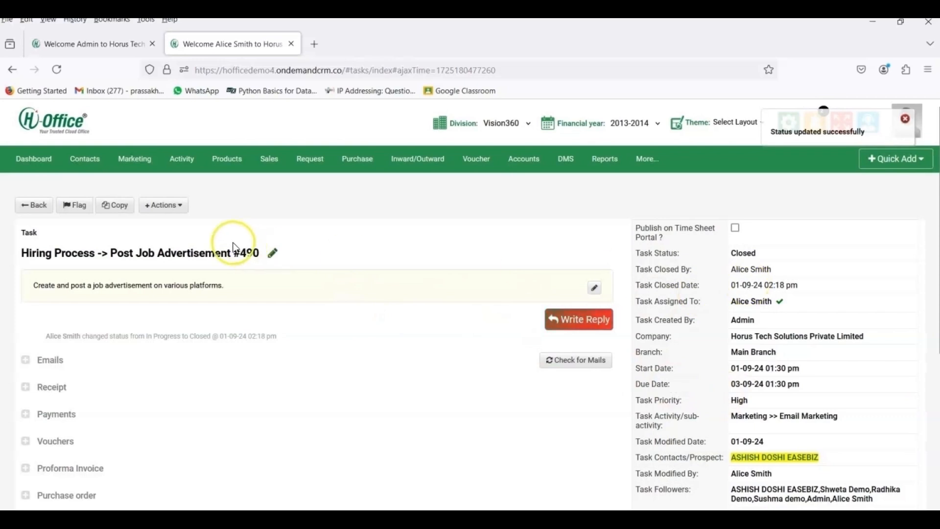
{"action": "left_click", "coordinate": [24, 206]}
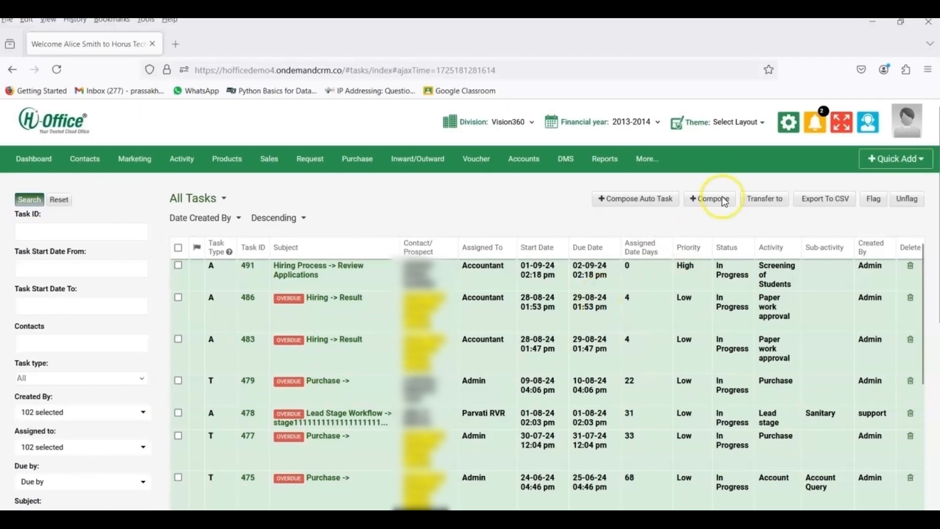
Step: Log out, sign back in with the accountant account, and open the All Tasks list
{"action": "left_click", "coordinate": [906, 120]}
{"action": "left_click", "coordinate": [872, 218]}
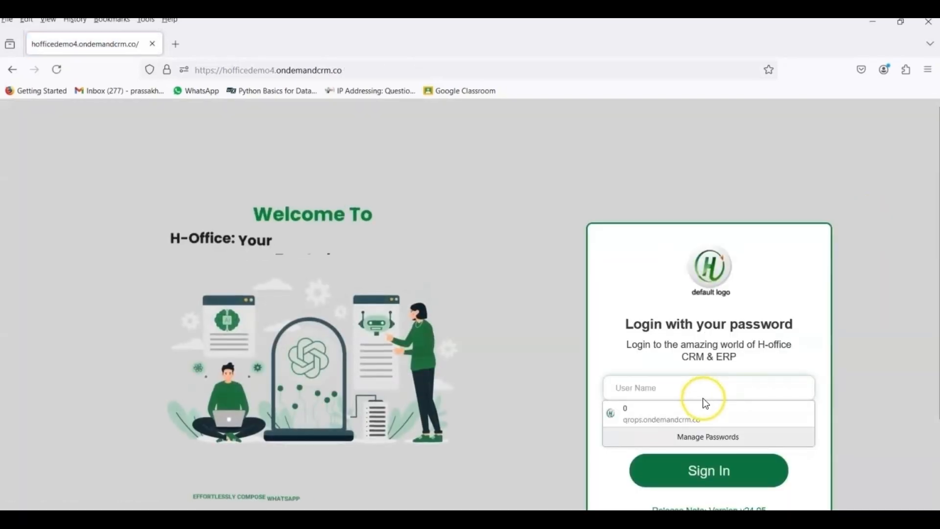
{"action": "left_click", "coordinate": [703, 386]}
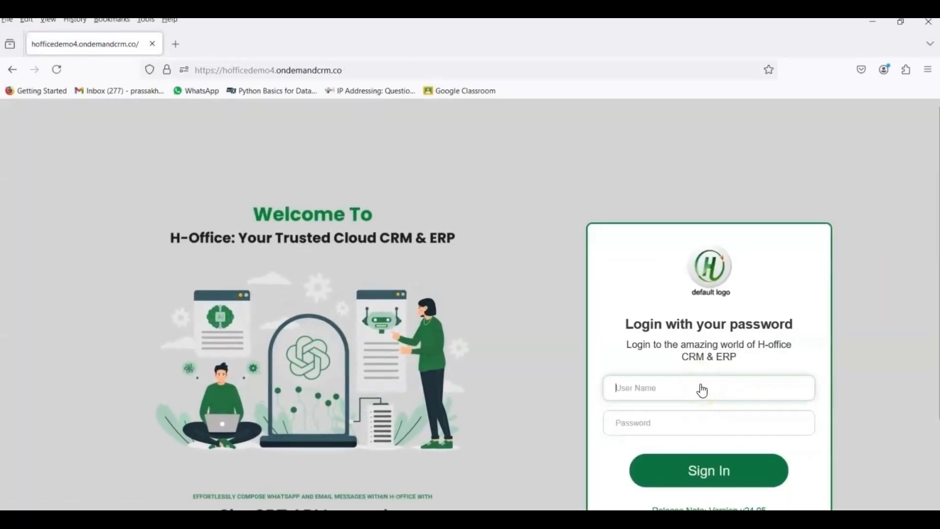
{"action": "type", "text": "acc"}
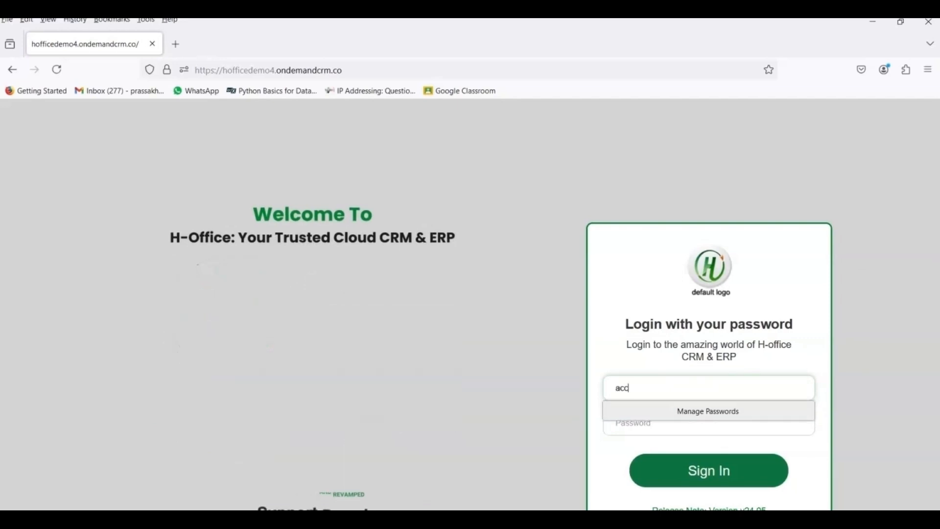
{"action": "type", "text": "ountant"}
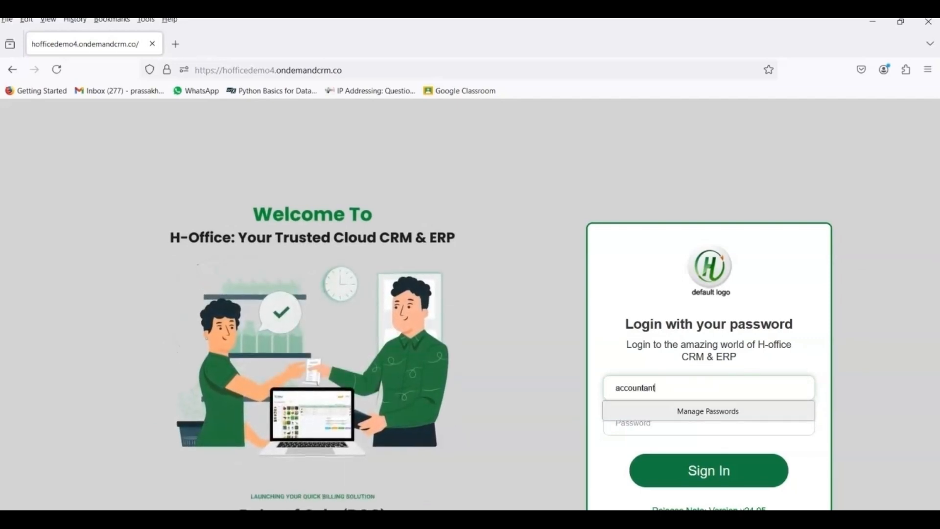
{"action": "key", "text": "Tab"}
{"action": "type", "text": "12345678901"}
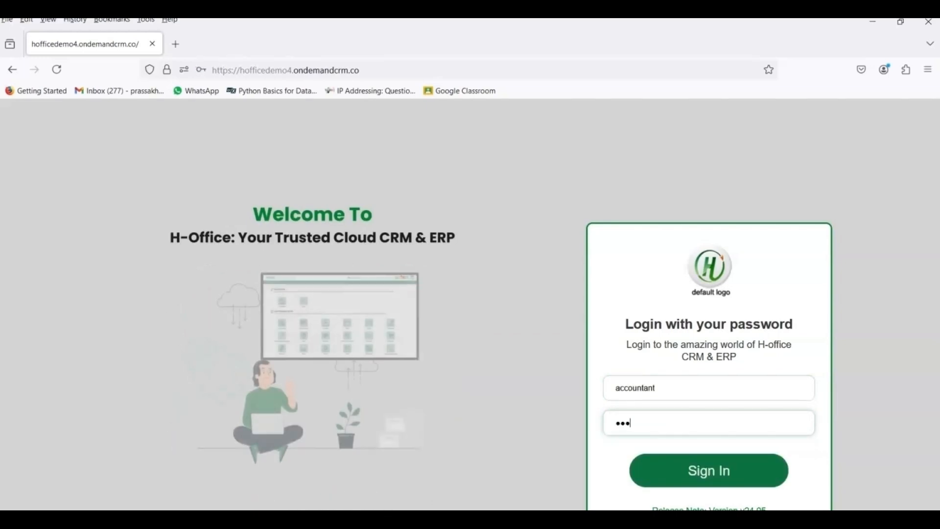
{"action": "key", "text": "Return"}
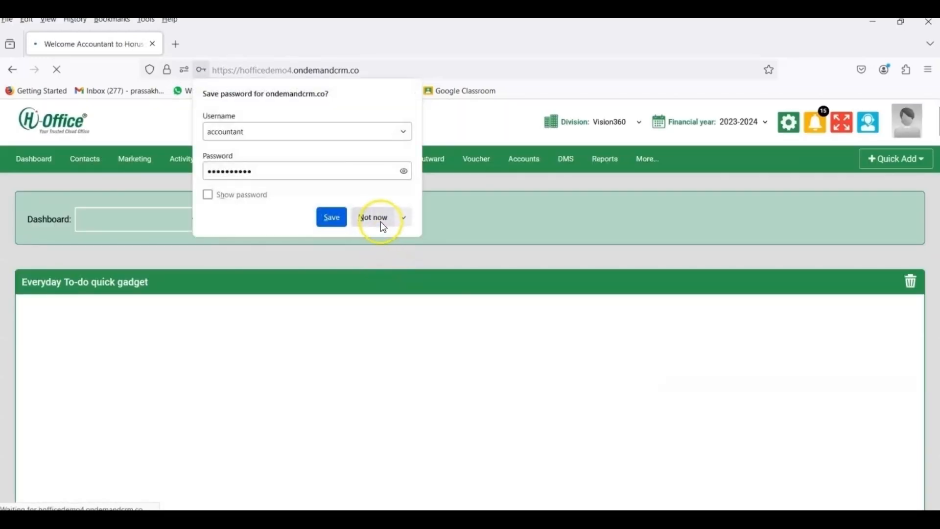
{"action": "left_click", "coordinate": [380, 220]}
{"action": "mouse_move", "coordinate": [183, 166]}
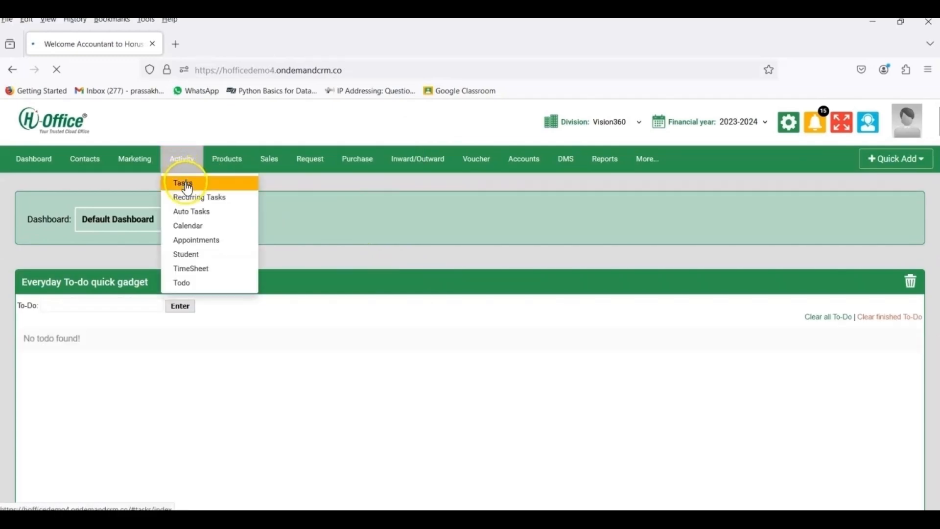
{"action": "left_click", "coordinate": [187, 186]}
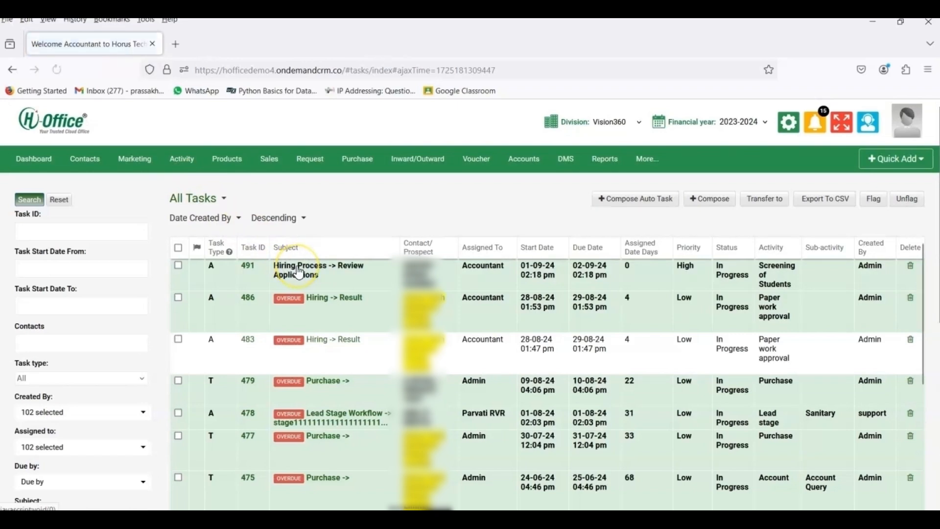
Step: Change Review Applications task #491's status to Closed, then return to the login page in a new tab
{"action": "mouse_move", "coordinate": [300, 273]}
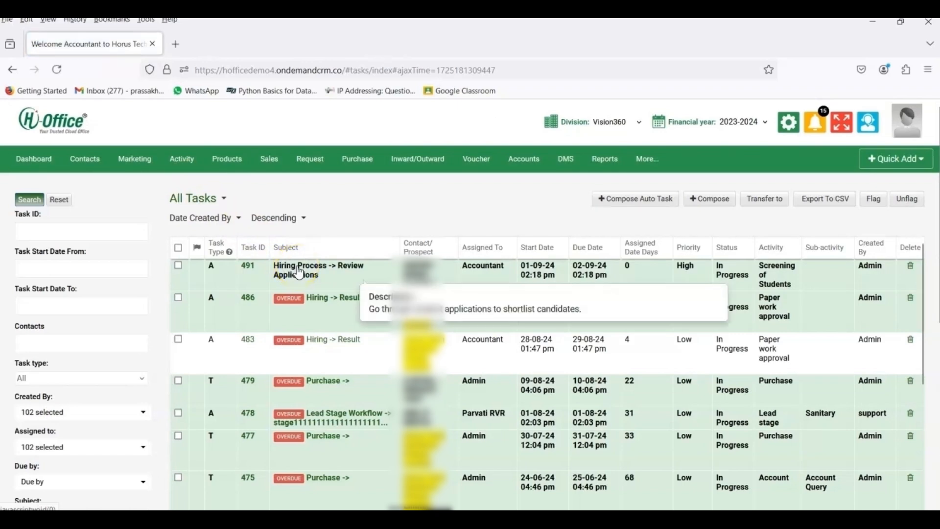
{"action": "left_click", "coordinate": [328, 273]}
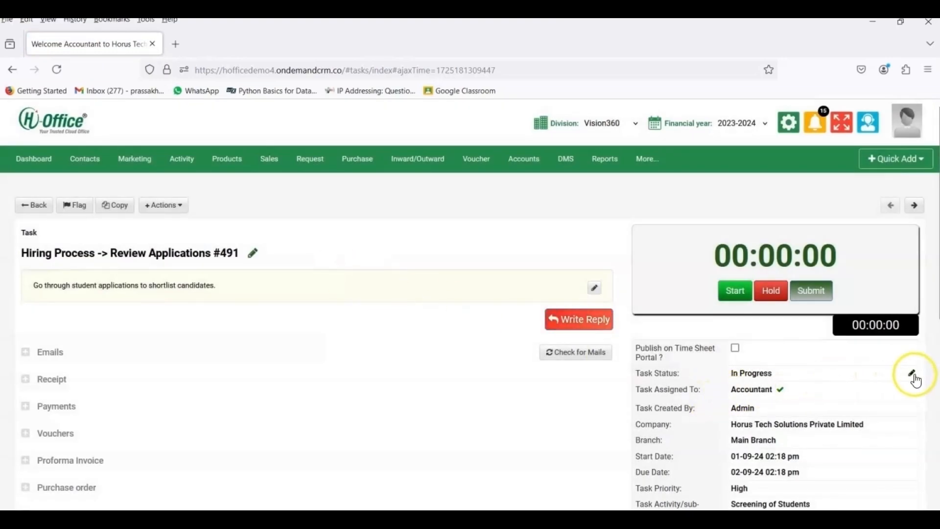
{"action": "left_click", "coordinate": [913, 374]}
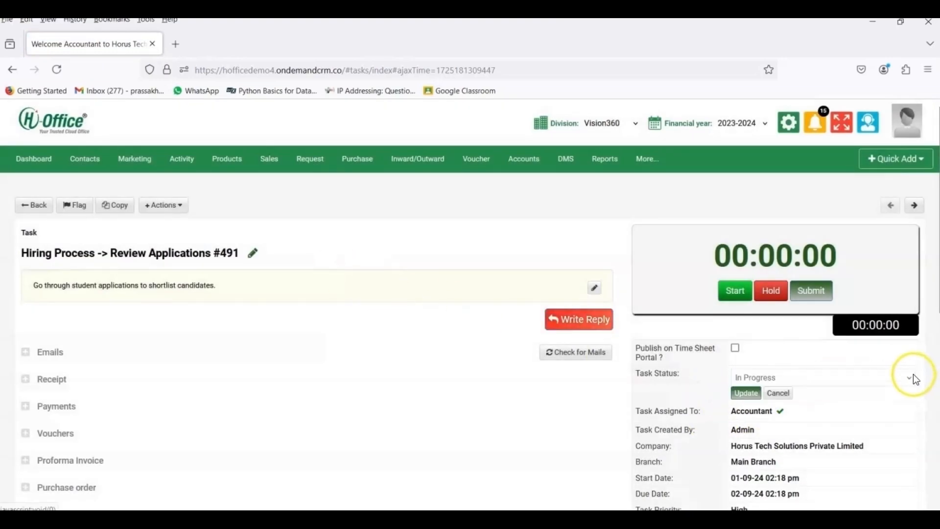
{"action": "left_click", "coordinate": [751, 378]}
{"action": "left_click", "coordinate": [752, 360]}
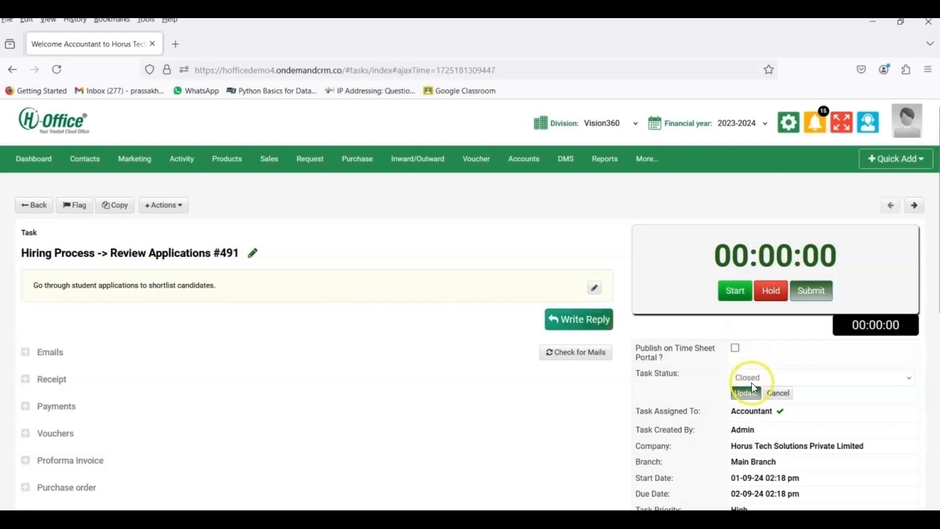
{"action": "left_click", "coordinate": [749, 394]}
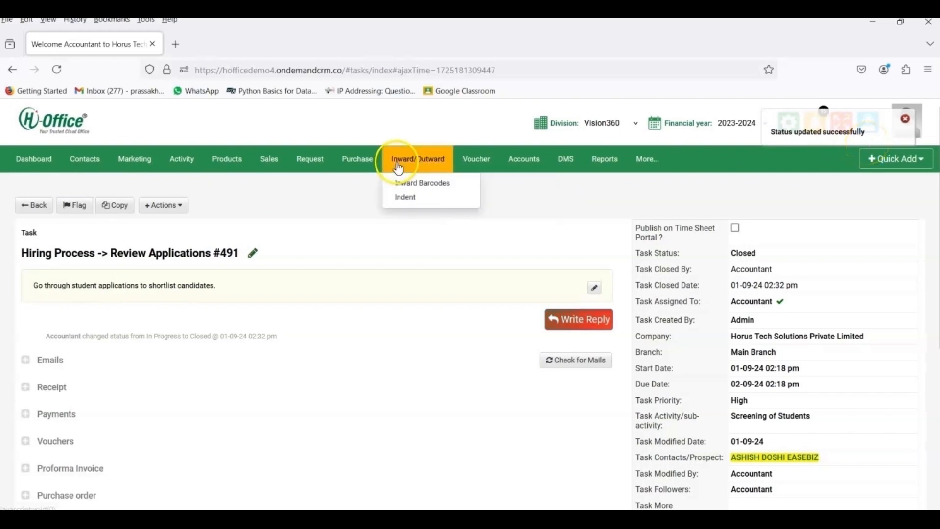
{"action": "left_click", "coordinate": [177, 45]}
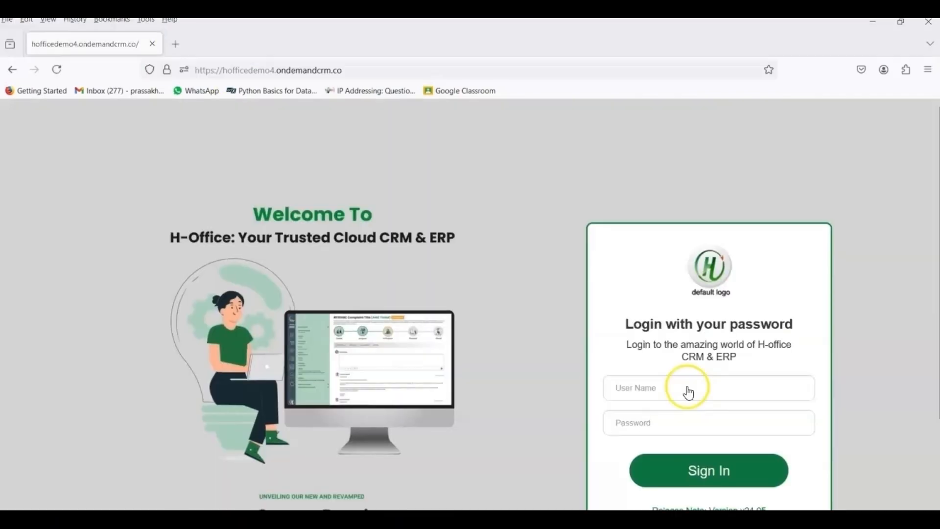
Step: Sign in with the admin account and its password, declining to save the password
{"action": "left_click", "coordinate": [687, 390]}
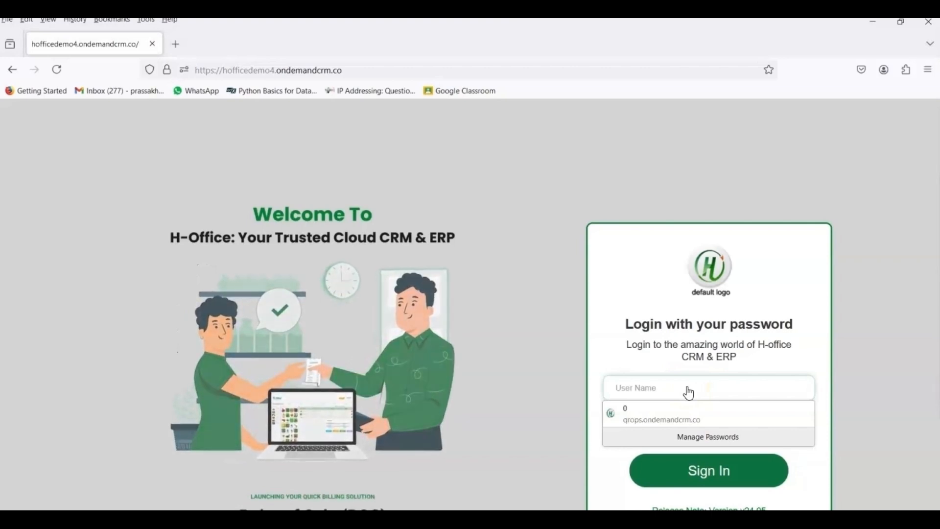
{"action": "type", "text": "admin"}
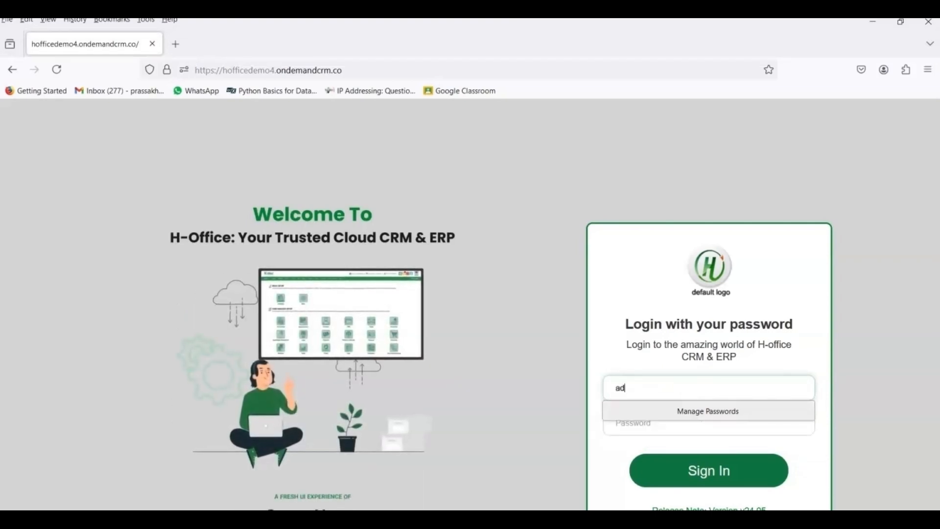
{"action": "key", "text": "Tab"}
{"action": "type", "text": "123456"}
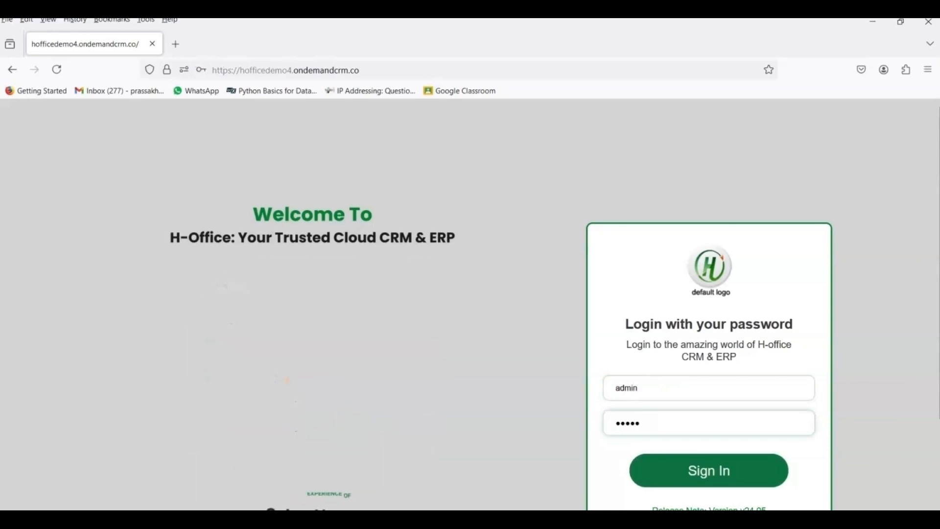
{"action": "key", "text": "Return"}
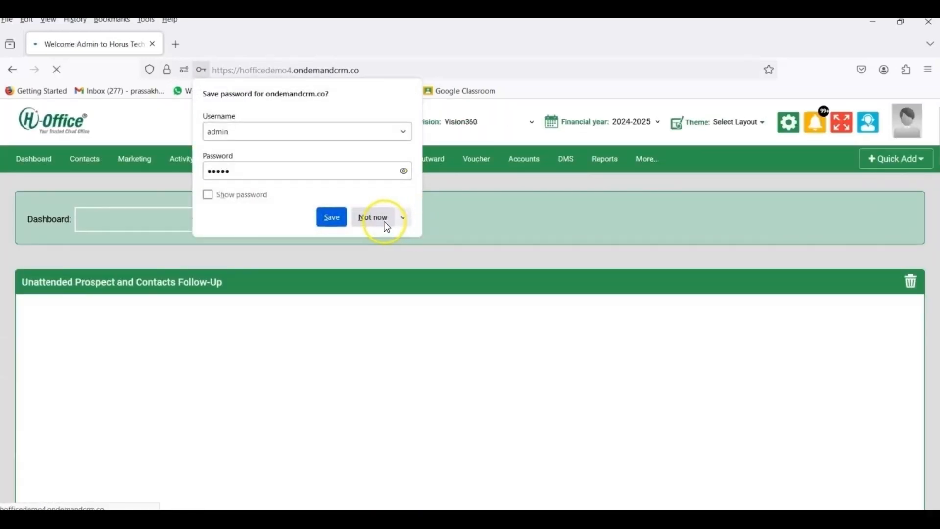
{"action": "left_click", "coordinate": [384, 218]}
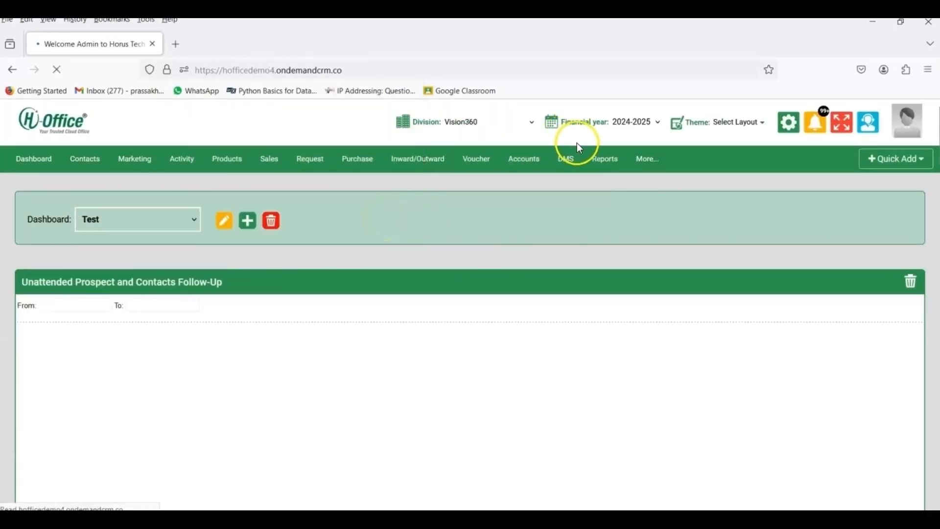
Step: Open the Auto Task Report under Reports > TASK to see Hiring Process at 3 of 5
{"action": "left_click", "coordinate": [602, 159]}
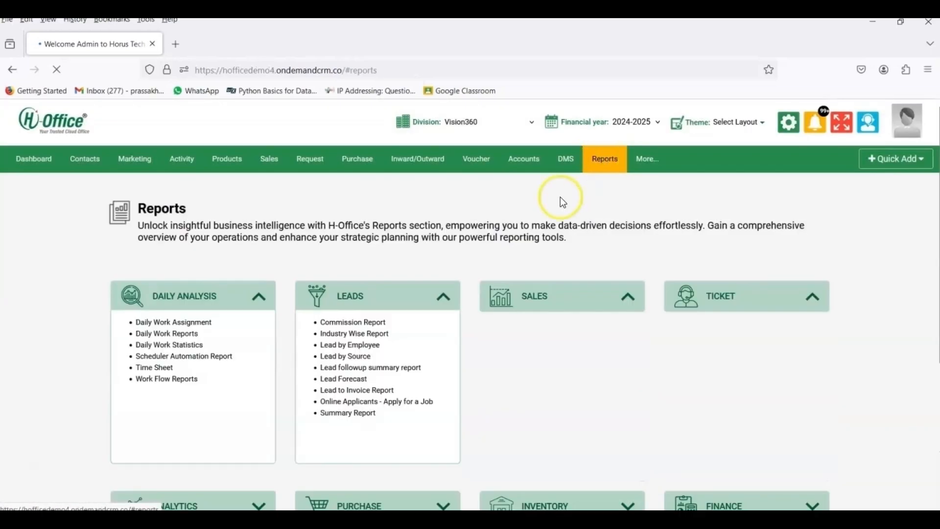
{"action": "scroll", "coordinate": [464, 328], "scroll_direction": "down", "scroll_amount": 3}
{"action": "scroll", "coordinate": [466, 332], "scroll_direction": "down", "scroll_amount": 3}
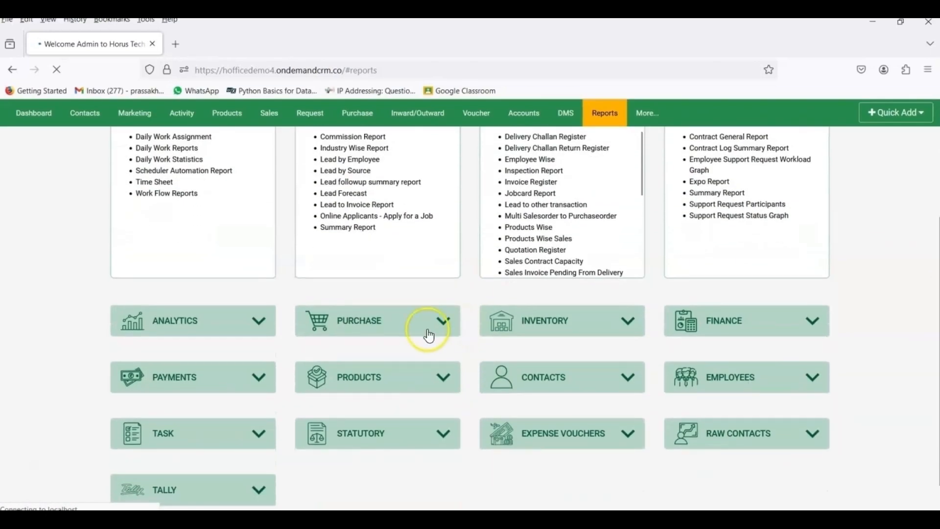
{"action": "left_click", "coordinate": [195, 434]}
{"action": "scroll", "coordinate": [192, 434], "scroll_direction": "down", "scroll_amount": 1}
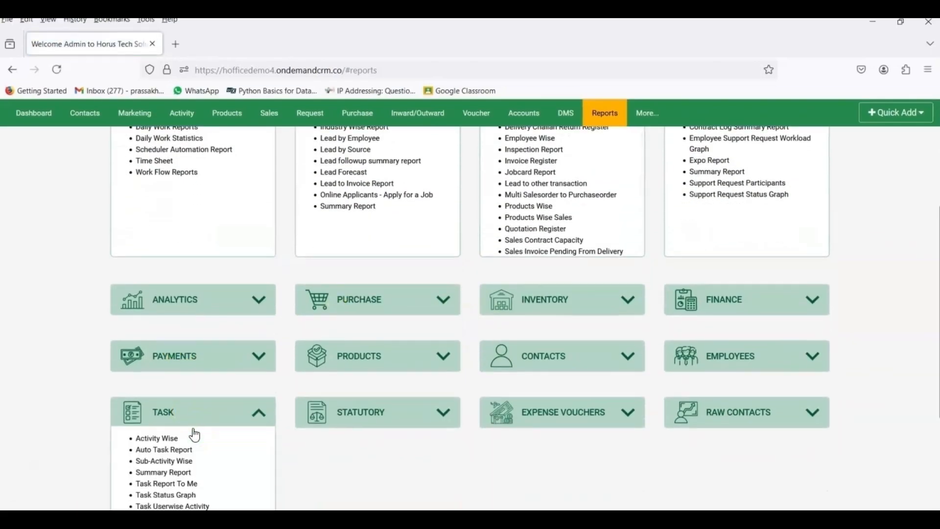
{"action": "left_click", "coordinate": [183, 424]}
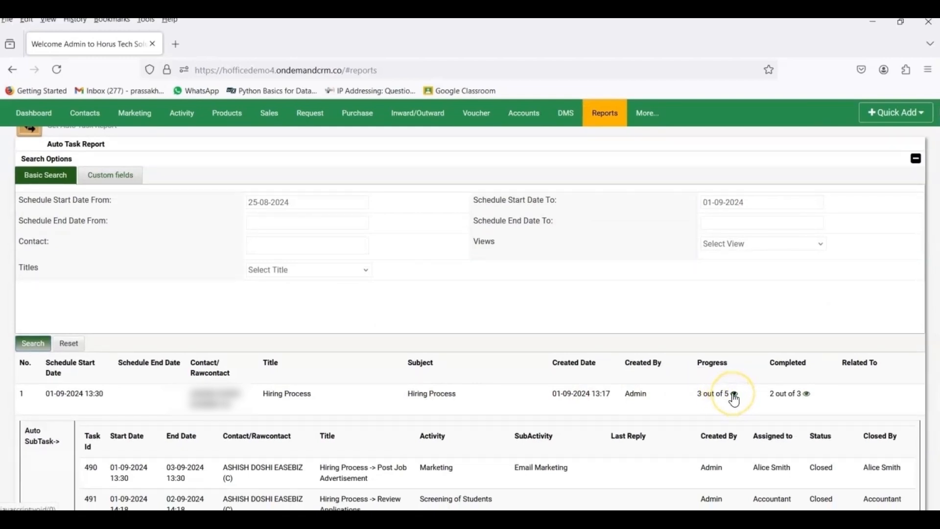
{"action": "left_click", "coordinate": [734, 394]}
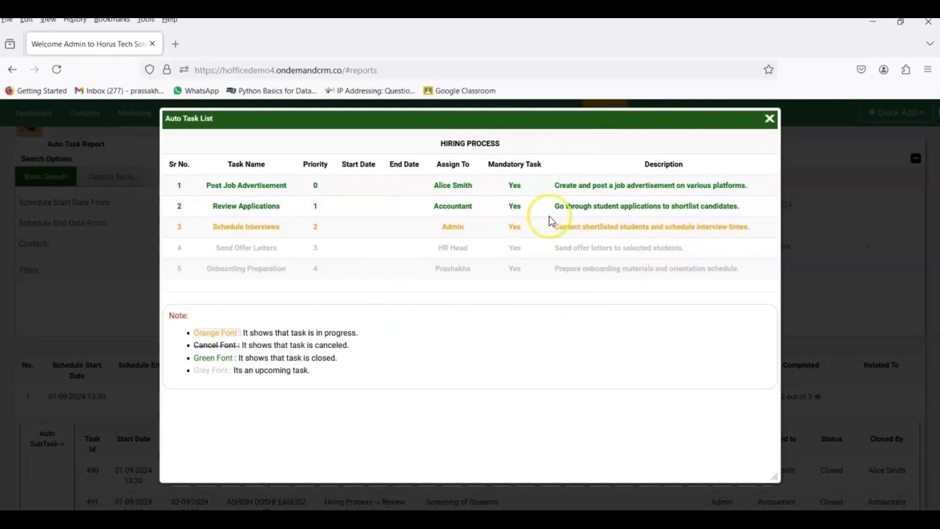
{"action": "left_click", "coordinate": [770, 118]}
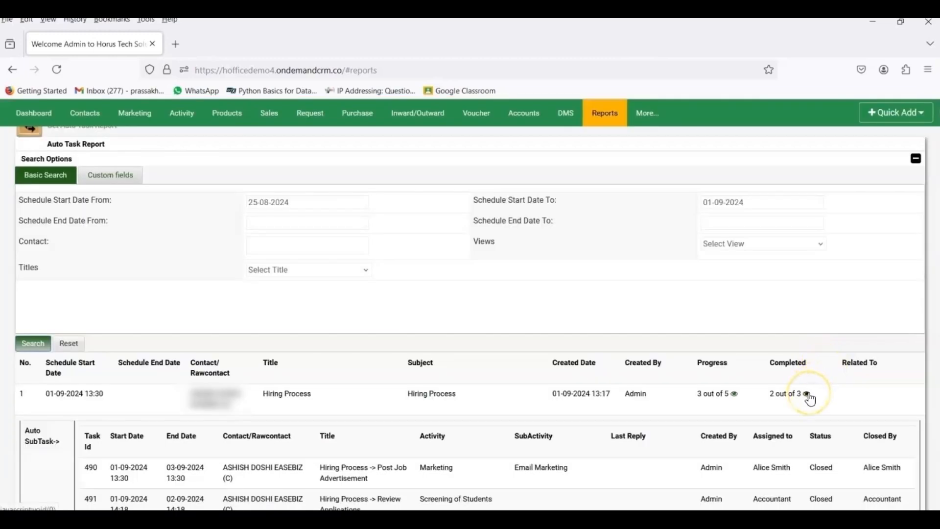
{"action": "left_click", "coordinate": [808, 395]}
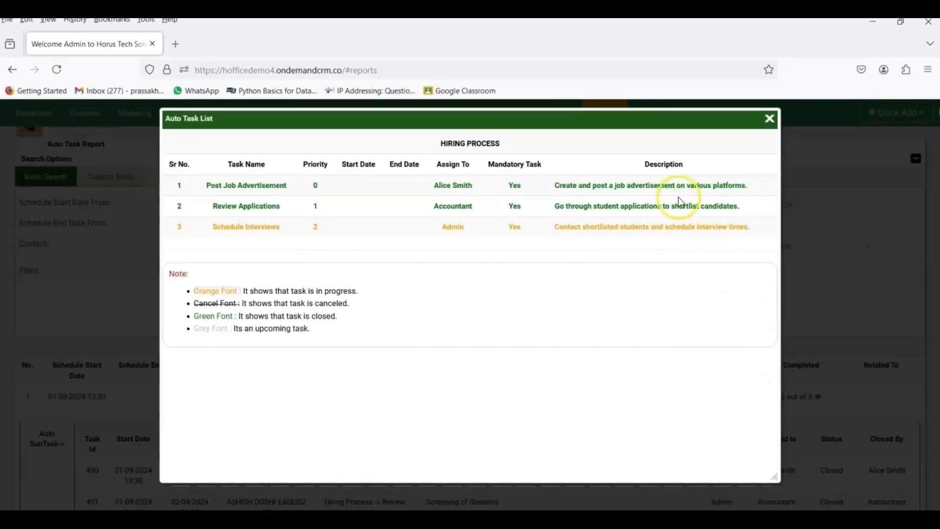